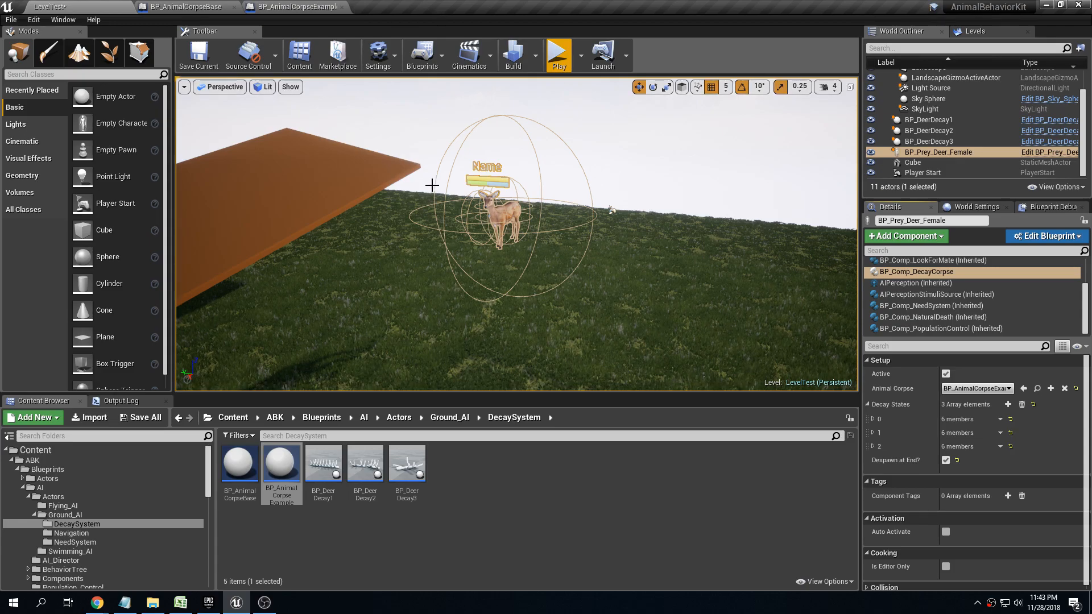
- Select the BP_Prey_Deer_Female actor in the level and show the settings of its BP_Comp_DecayCorpse component
left_click(500, 217)
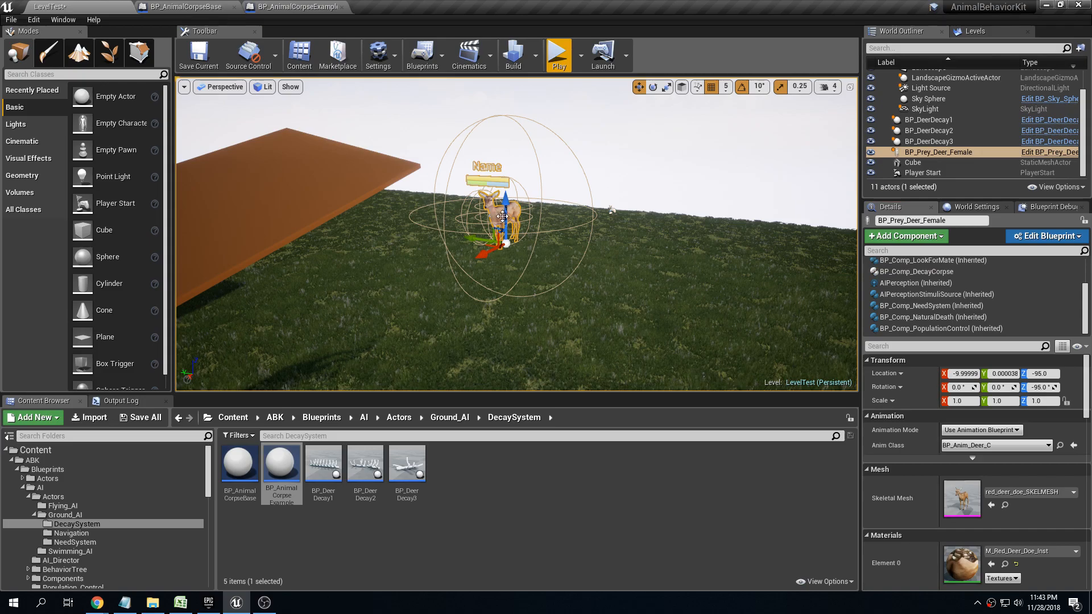
left_click(575, 195)
left_click(520, 207)
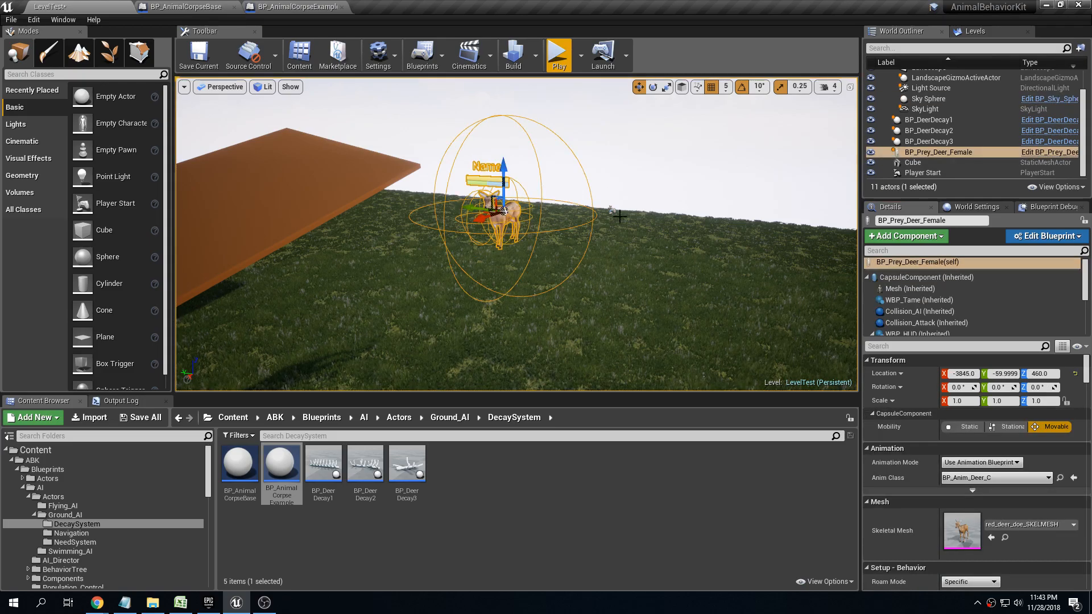
left_click(866, 278)
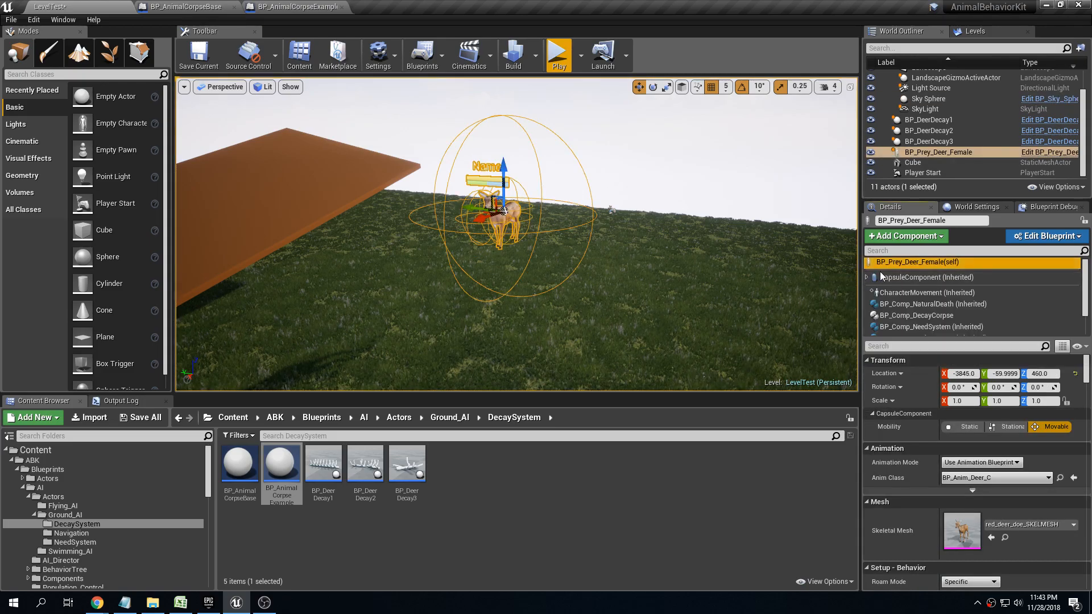
left_click(910, 317)
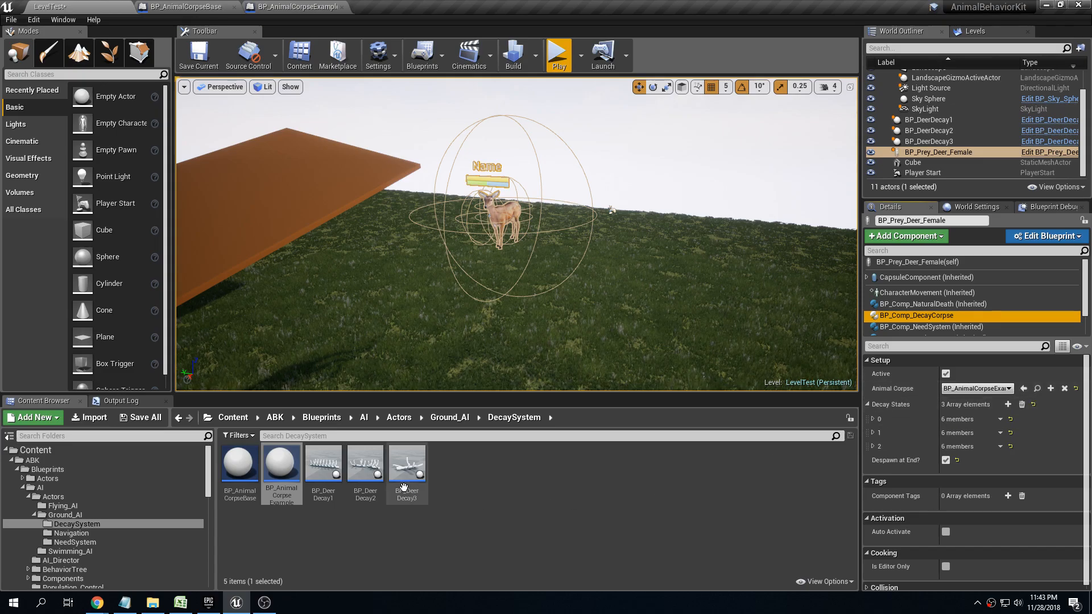
- Open the BP_AnimalCorpseBase blueprint and examine the whole EVENT START DECAY graph
left_click(255, 475)
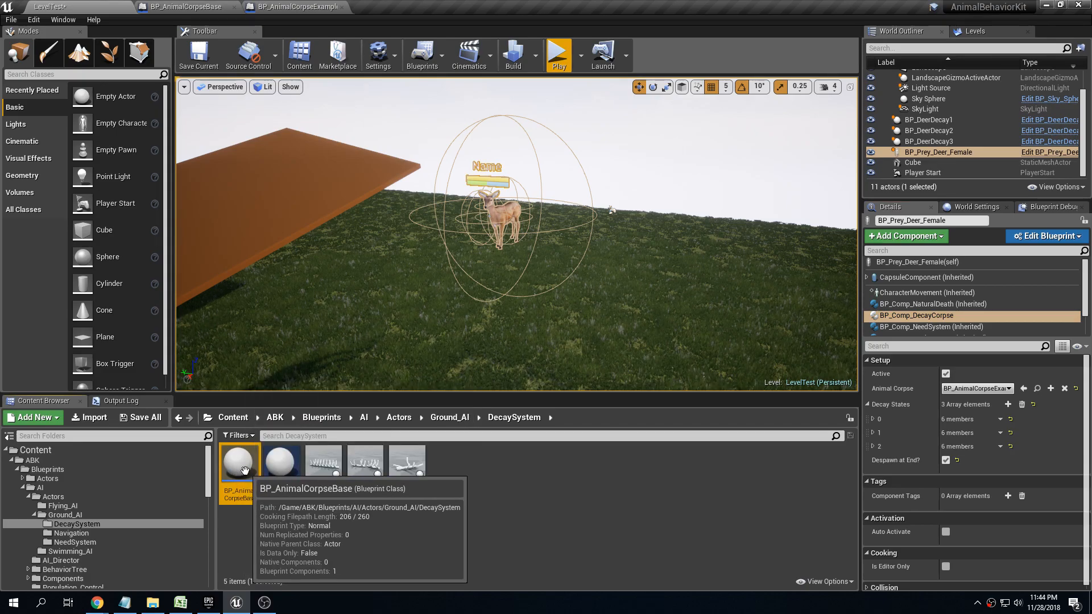
double_click(245, 470)
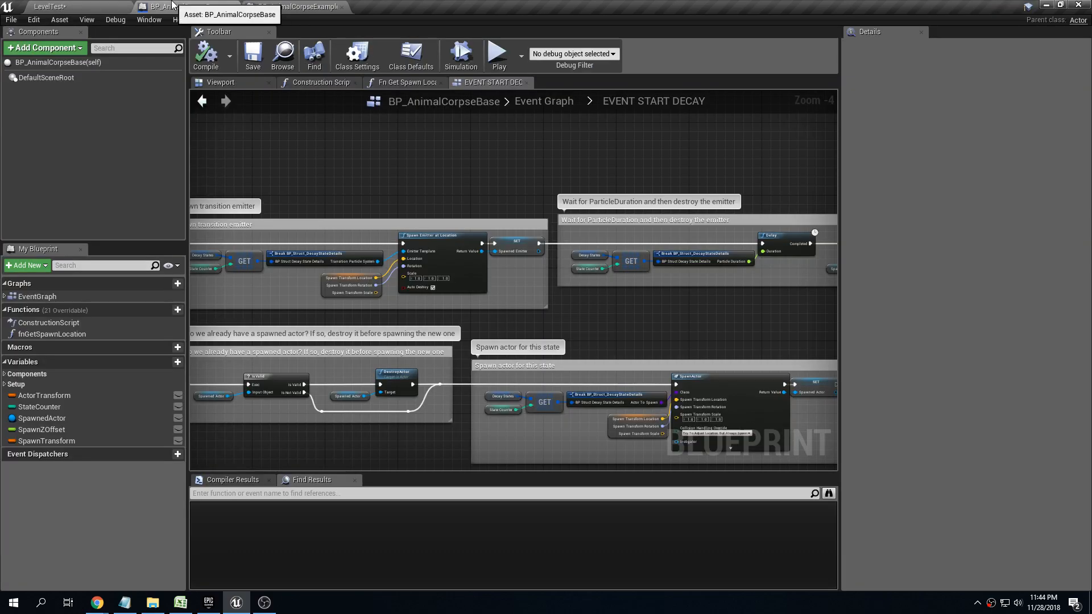
scroll(375, 302, "down", 3)
right_click_drag(361, 172, 688, 140)
right_click_drag(522, 180, 401, 145)
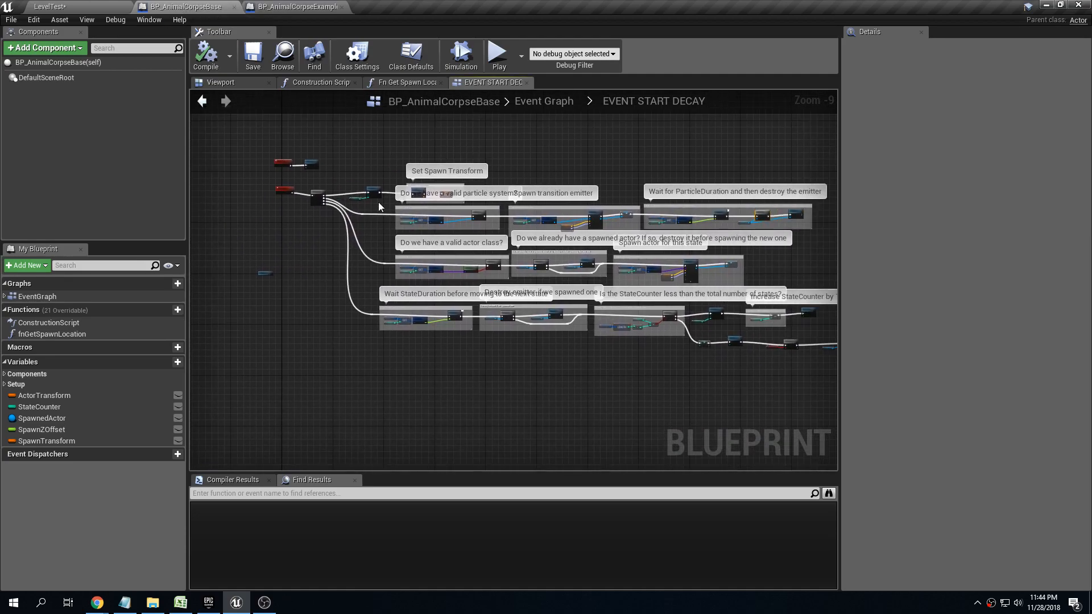
right_click_drag(549, 216, 434, 190)
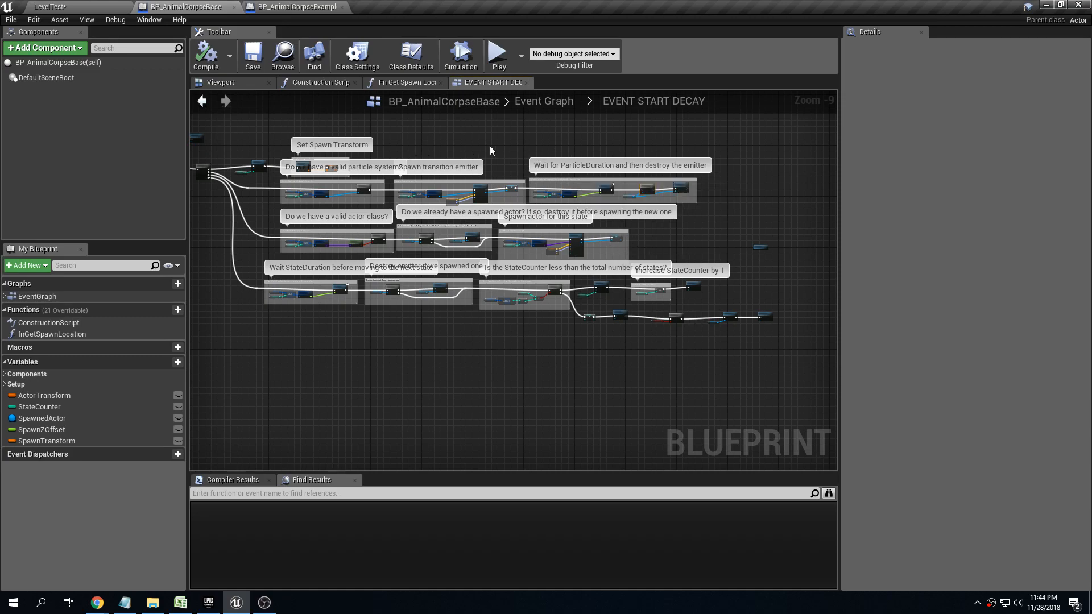
- Examine the state started, state ended and decay ended events in the BP_AnimalCorpseExample event graph
left_click(271, 6)
scroll(381, 286, "down", 2)
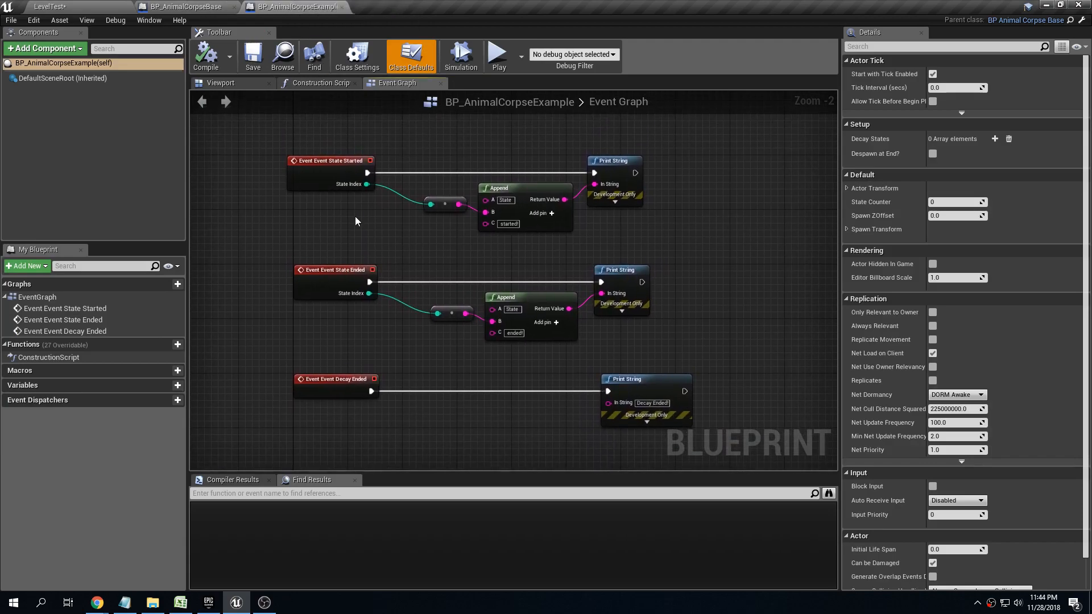
left_click(359, 191)
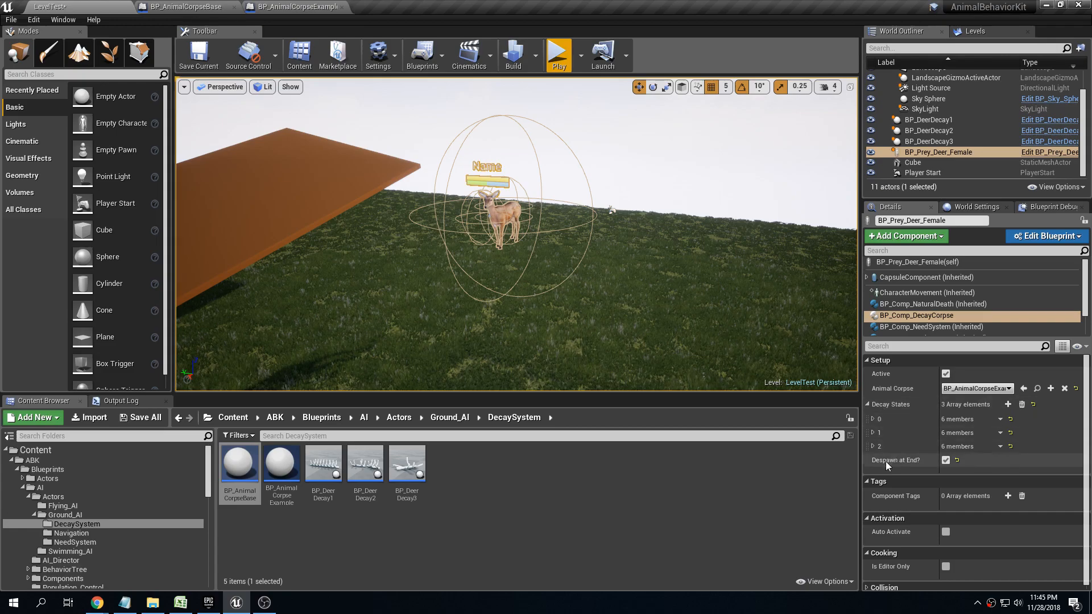
- Expand decay state 0 of the deer's decay component and review its settings, widening the property name column
left_click(873, 420)
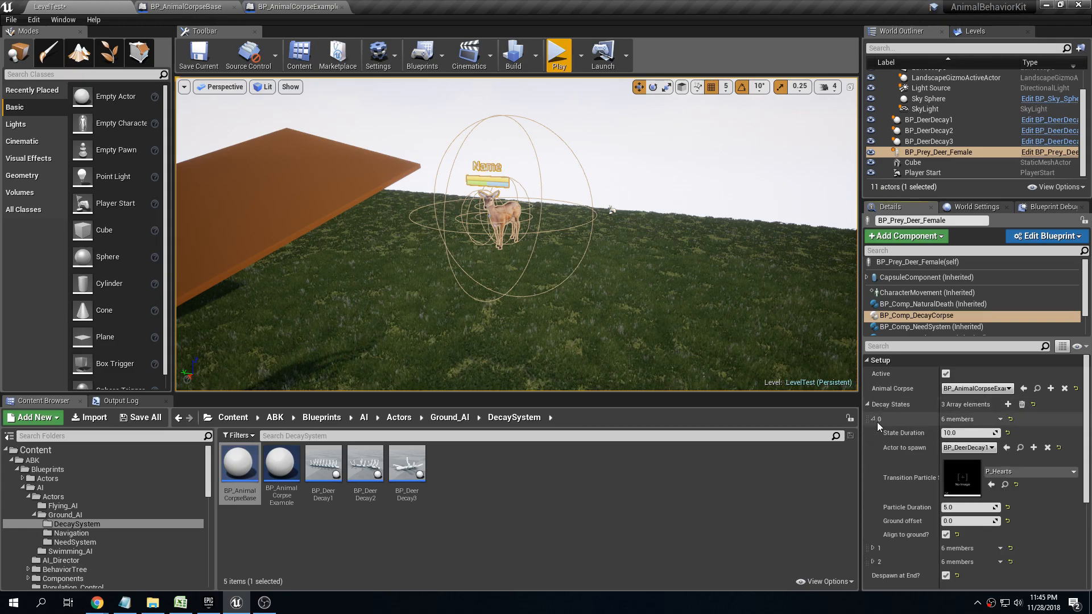
scroll(967, 455, "down", 2)
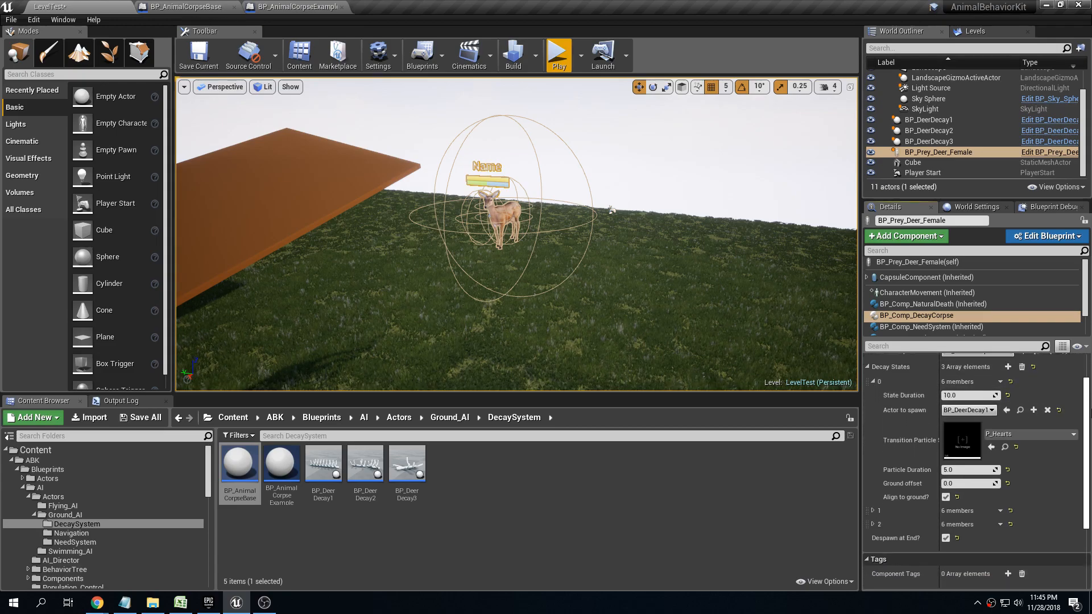
left_click(873, 381)
scroll(876, 398, "up", 2)
left_click(874, 415)
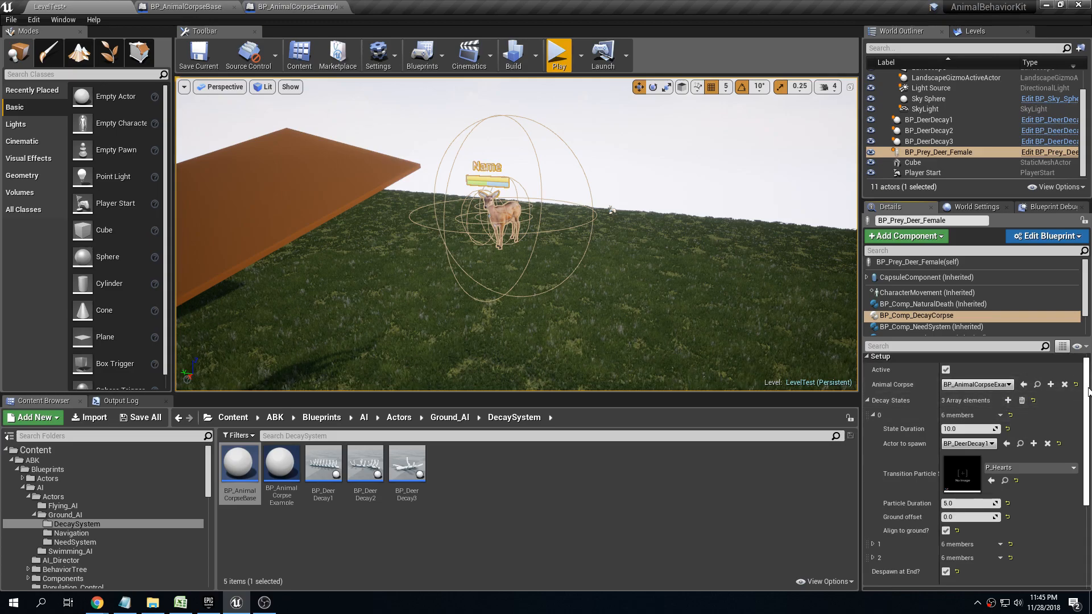
scroll(1001, 399, "down", 2)
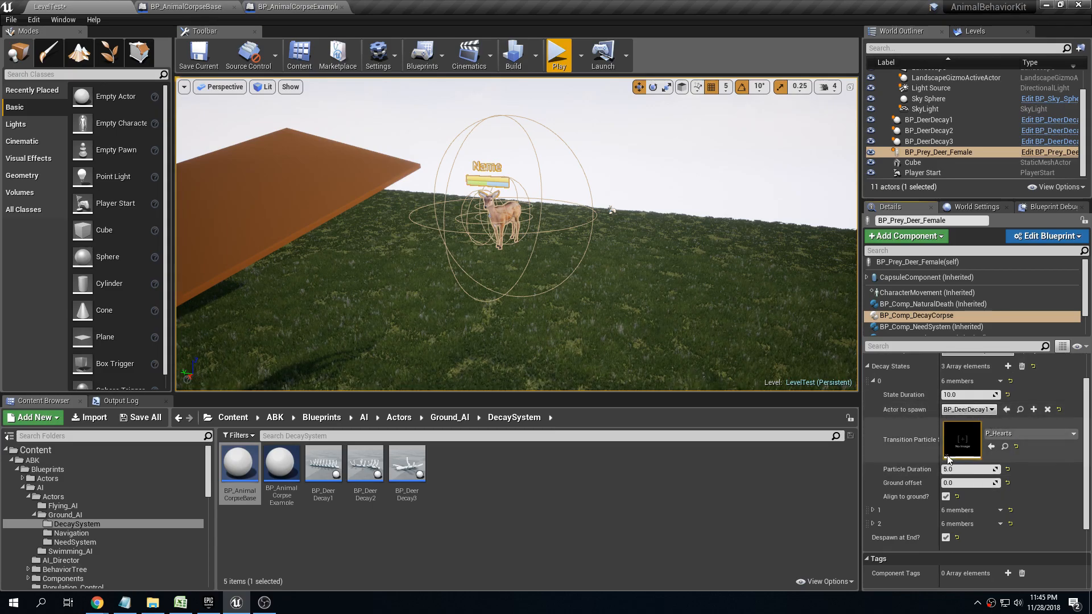
left_click_drag(939, 450, 951, 447)
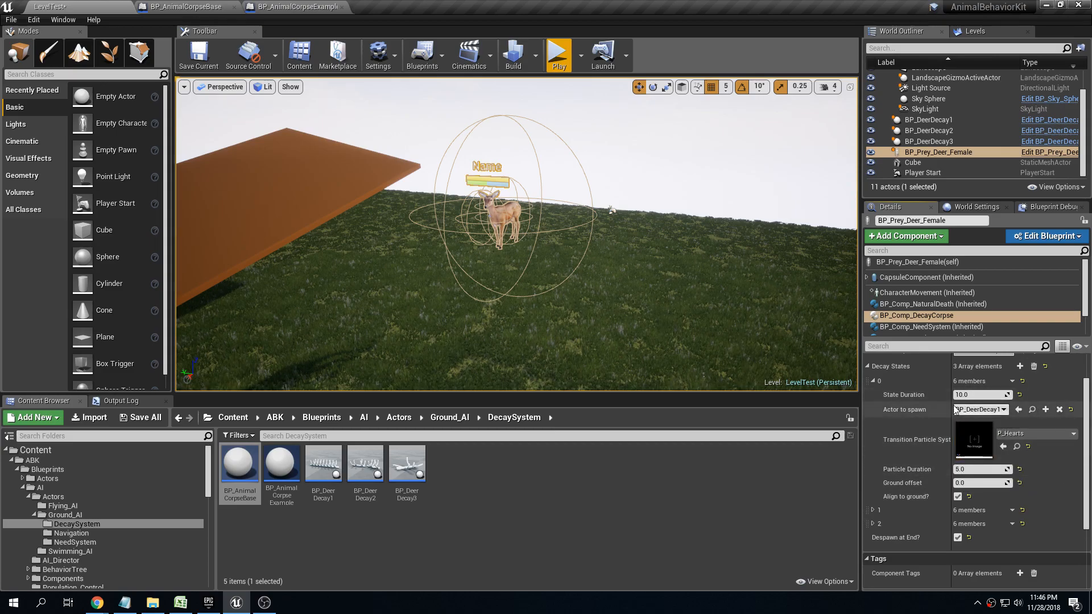
- Locate decay state 0's actor to spawn, open BP_DeerDecay1, and inspect its StaticMesh component in the viewport
left_click(1032, 409)
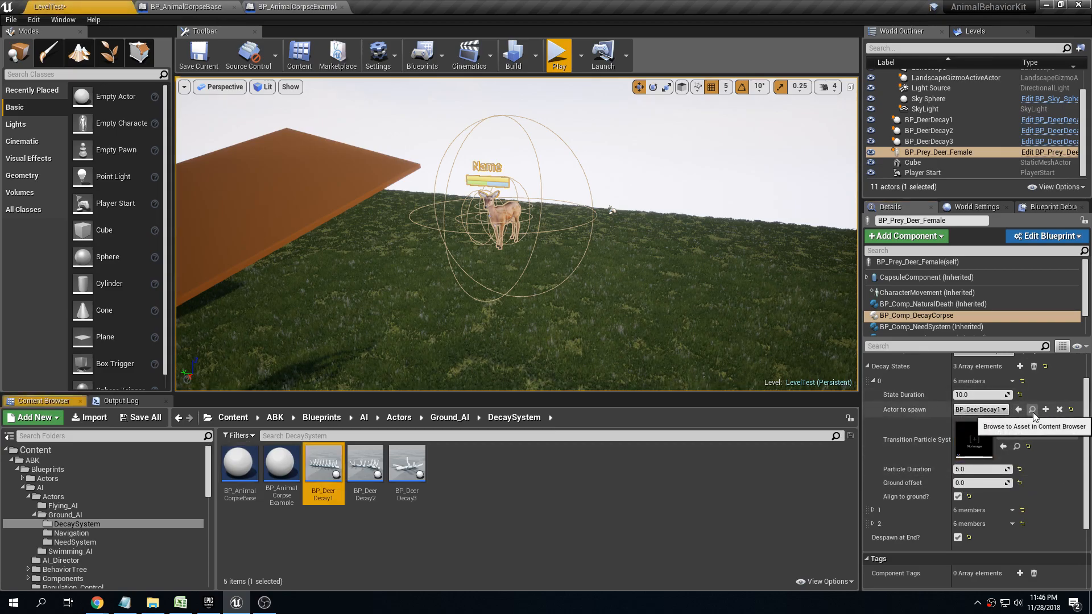
double_click(339, 457)
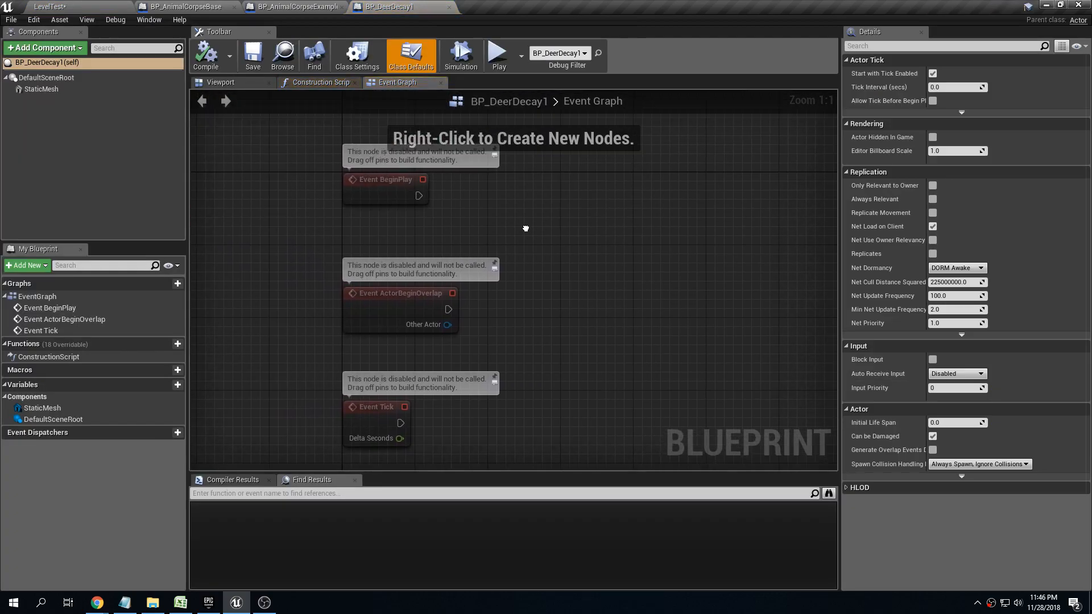
left_click(254, 86)
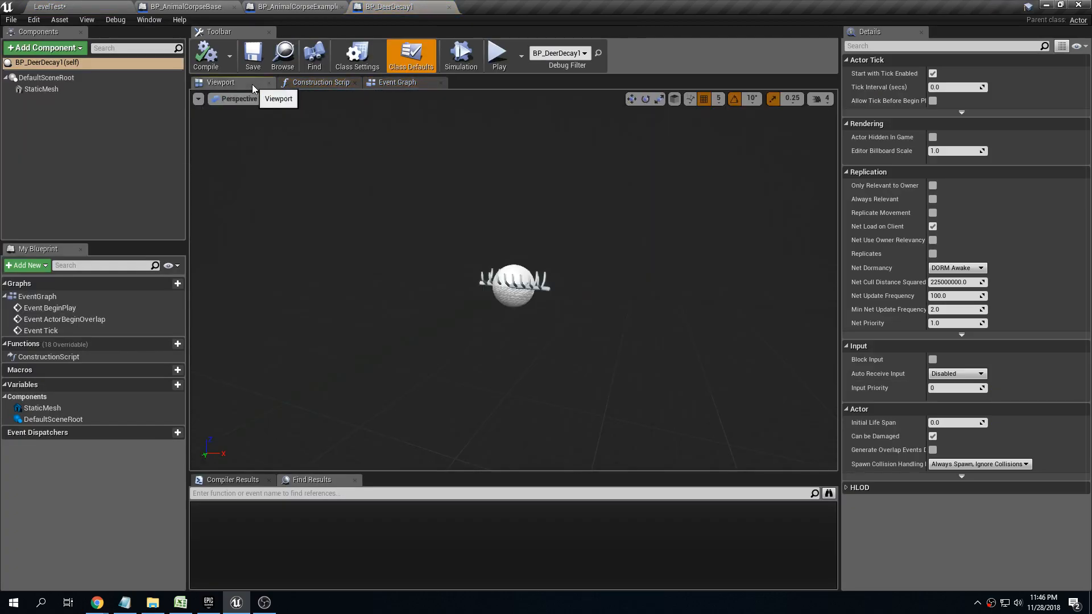
left_click(35, 90)
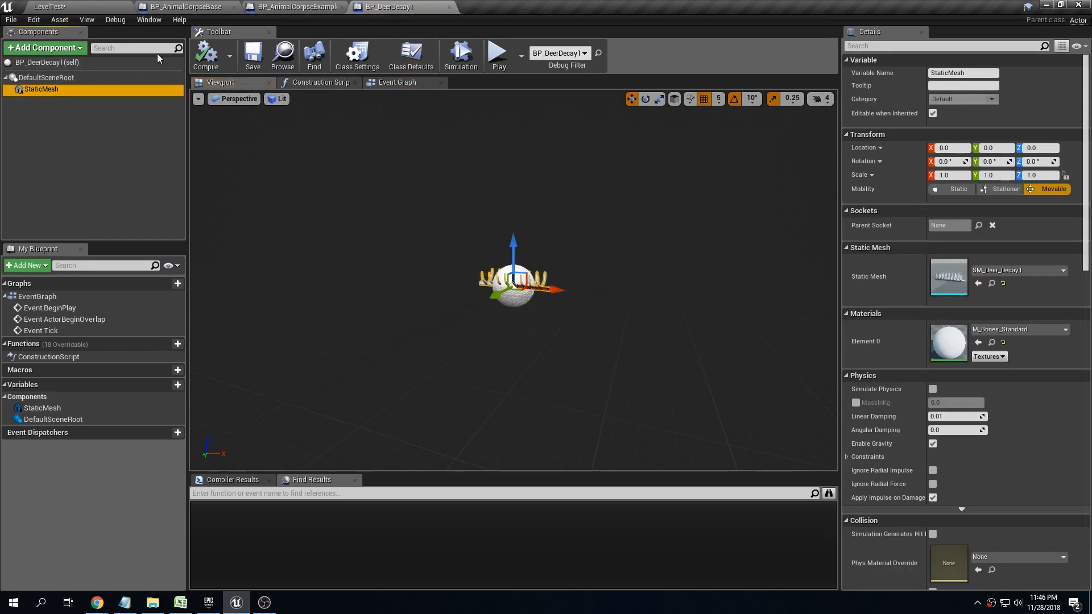
- Return to LevelTest, postpone the autosave, and save the modified level manually
left_click(68, 7)
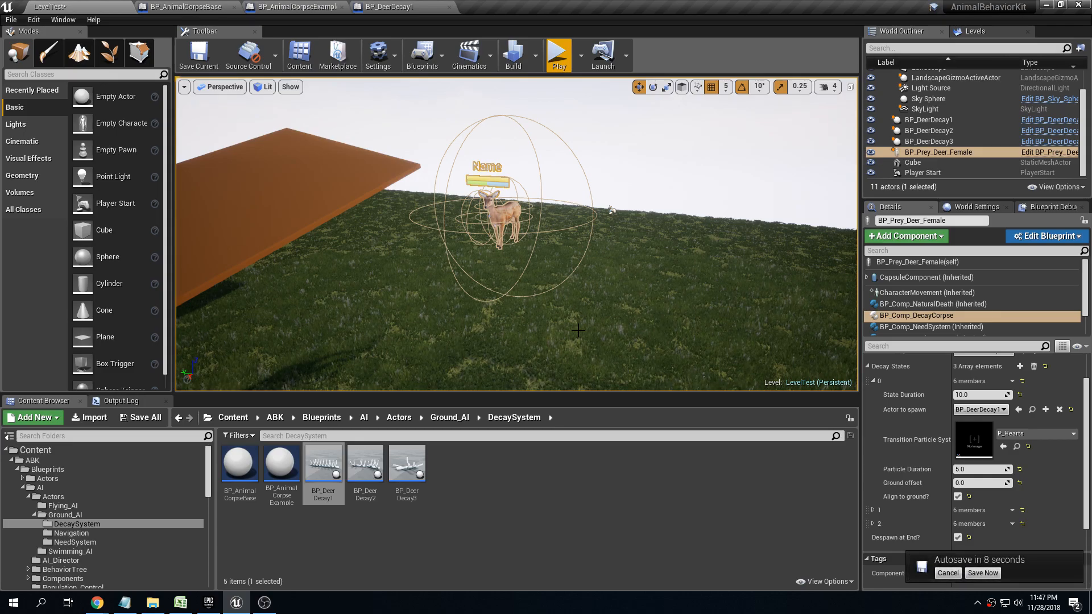
left_click(948, 573)
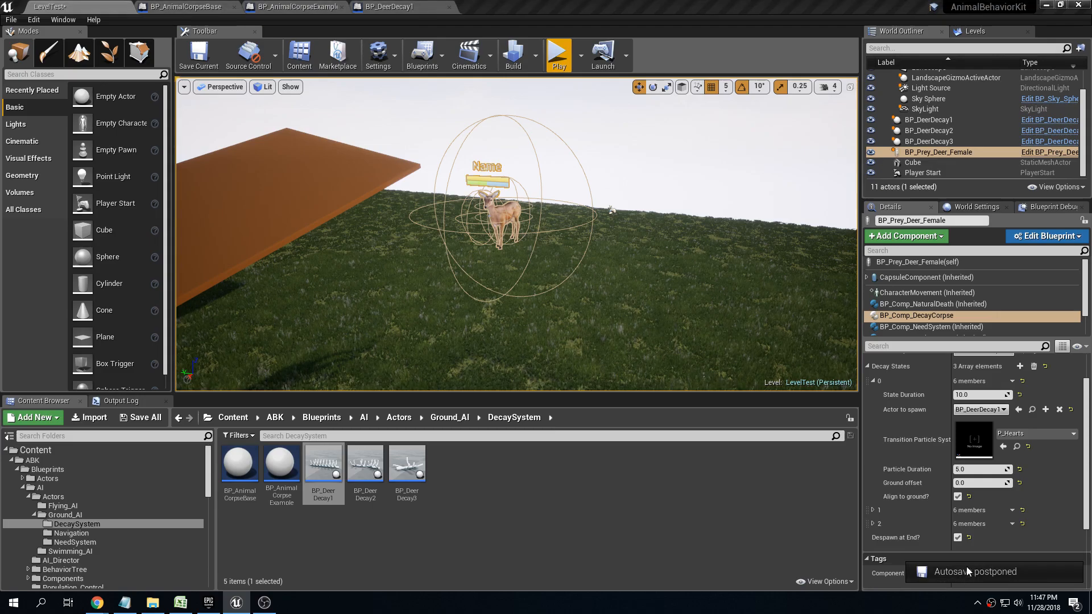
left_click(141, 417)
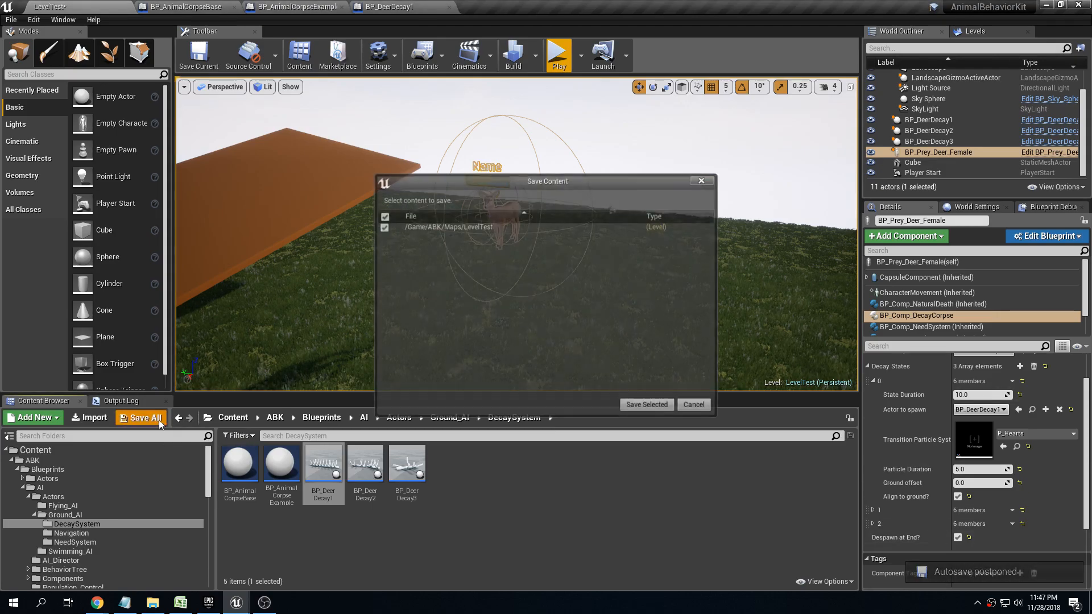
left_click(650, 409)
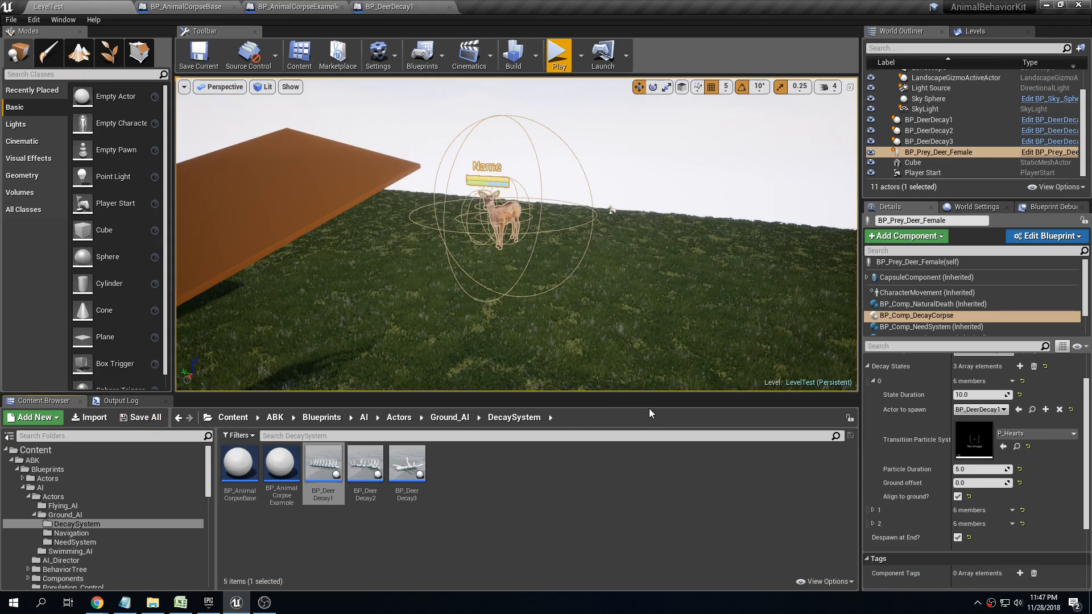
- Collapse decay state 0 and play-test the level, walking towards the deer to observe its corpse decay before ending the session
left_click(873, 381)
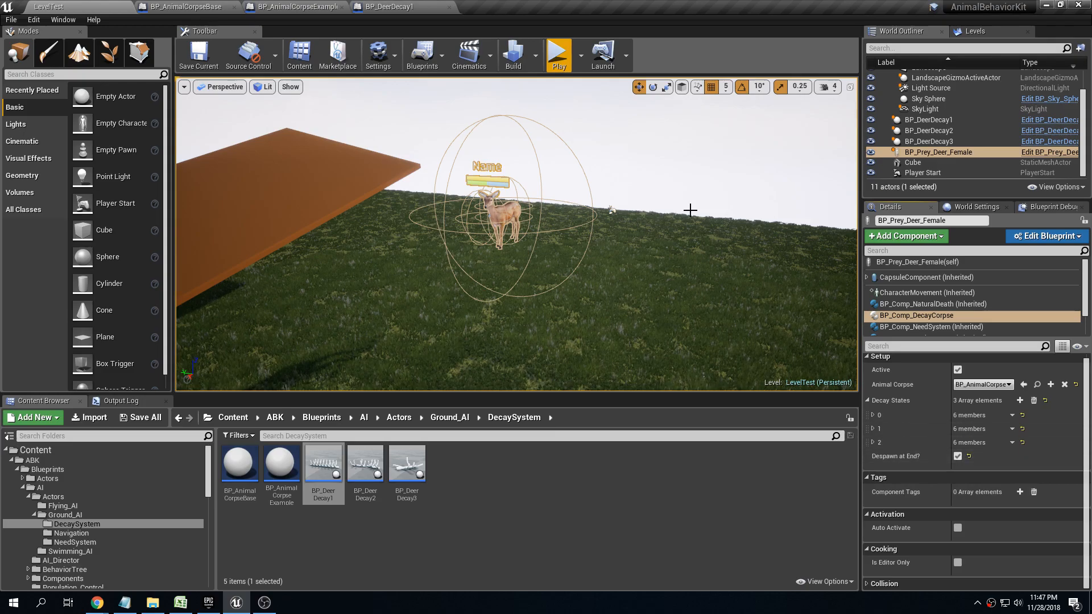
left_click(557, 61)
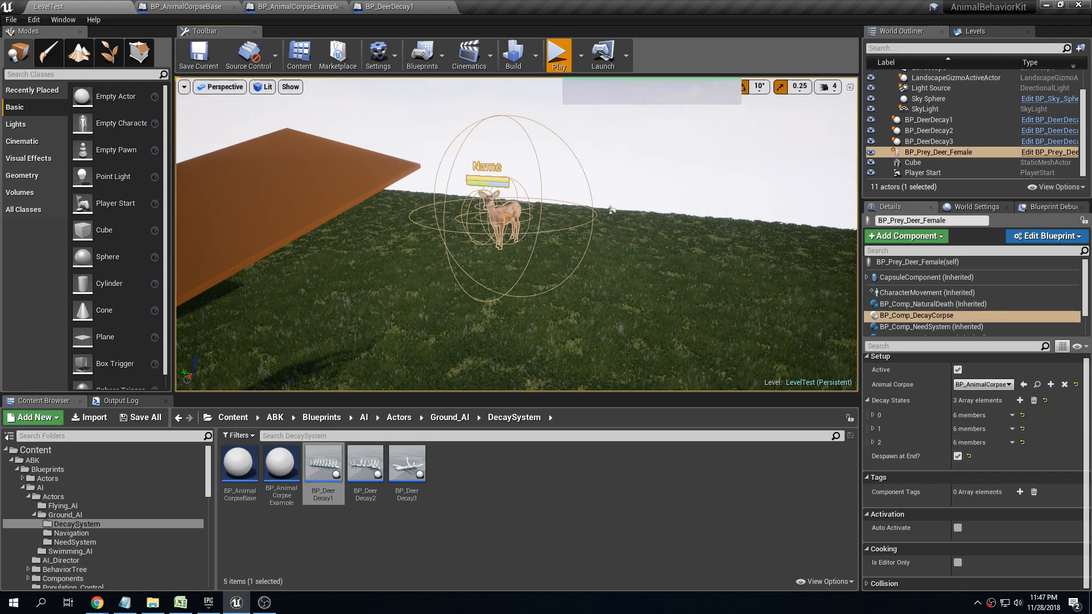
key("w")
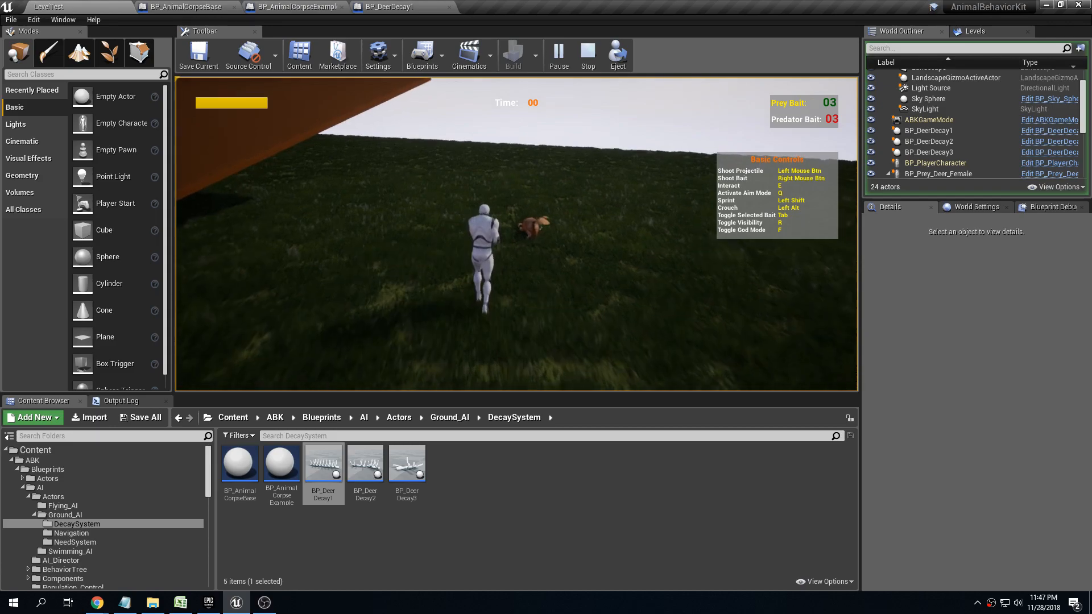
key("w")
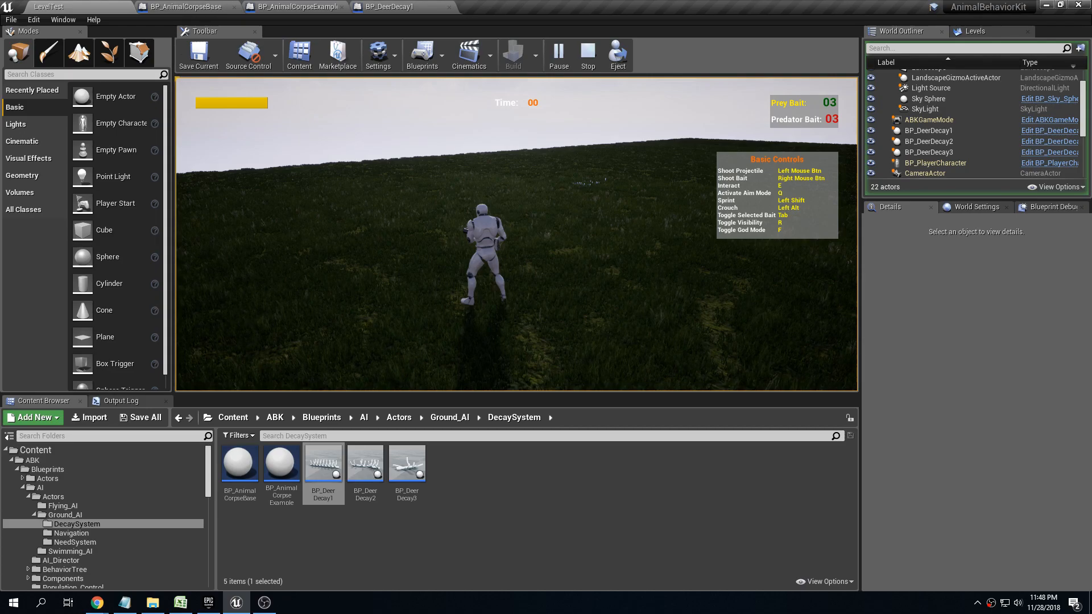
key("Escape")
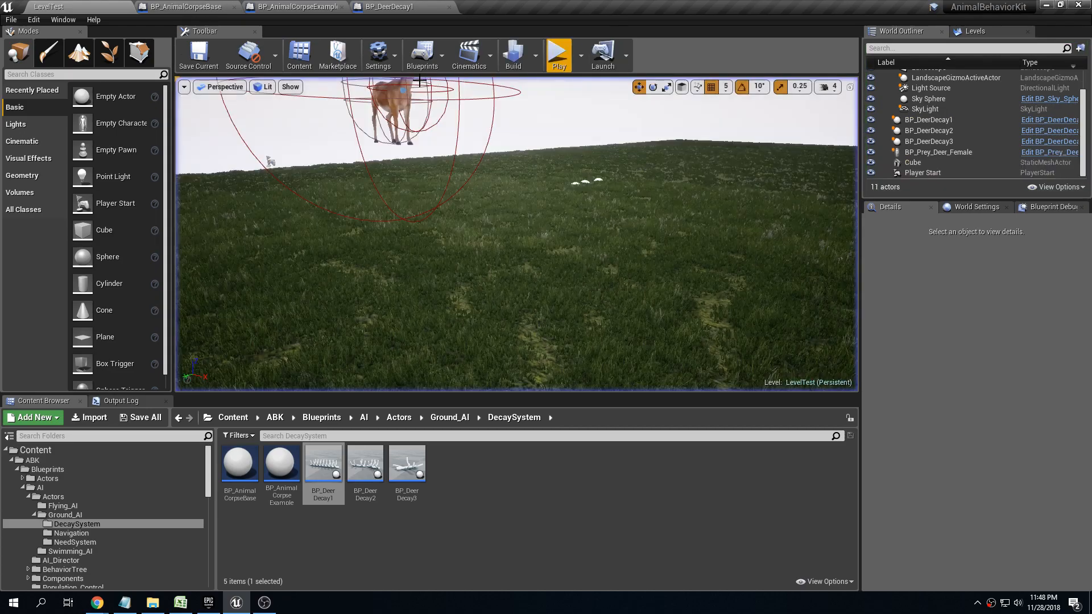
- Glance at BP_AnimalCorpseExample, and show the BP_Comp_DecayCorpse settings of the female deer in LevelTest again
left_click(297, 7)
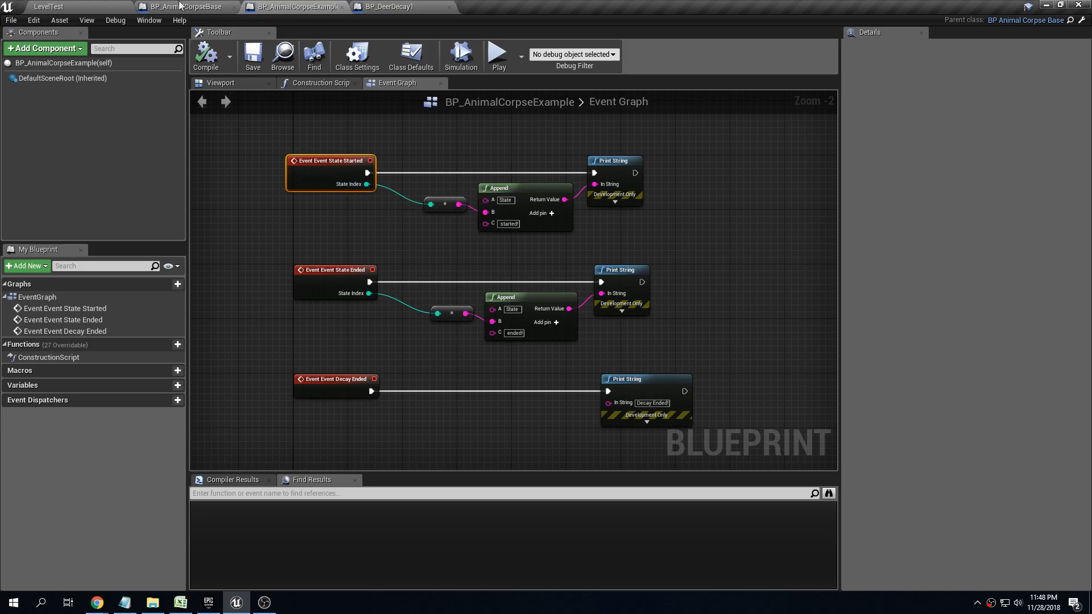
left_click(100, 6)
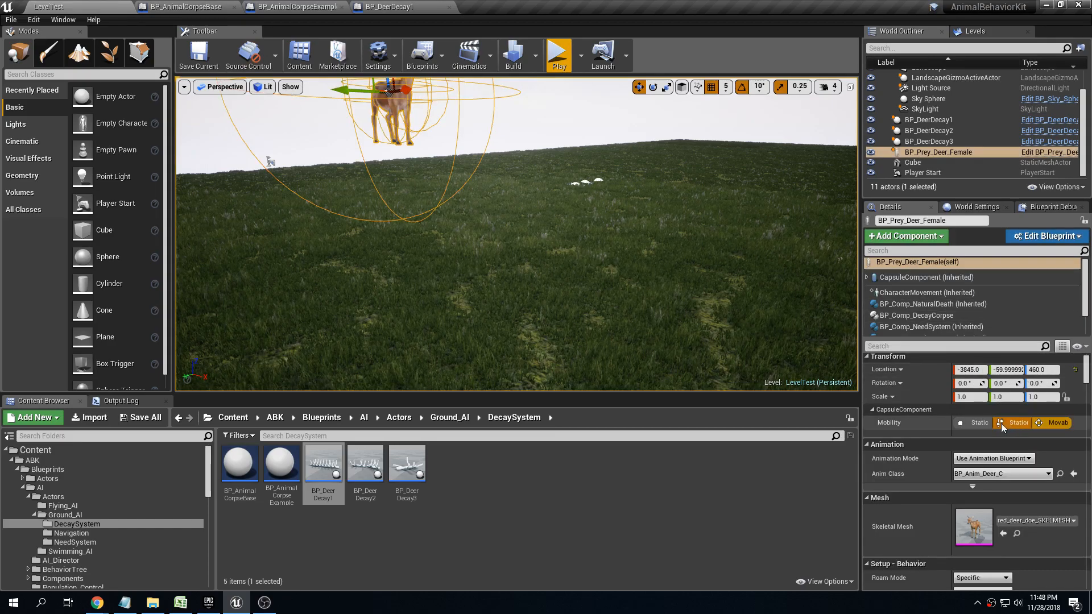
left_click(901, 316)
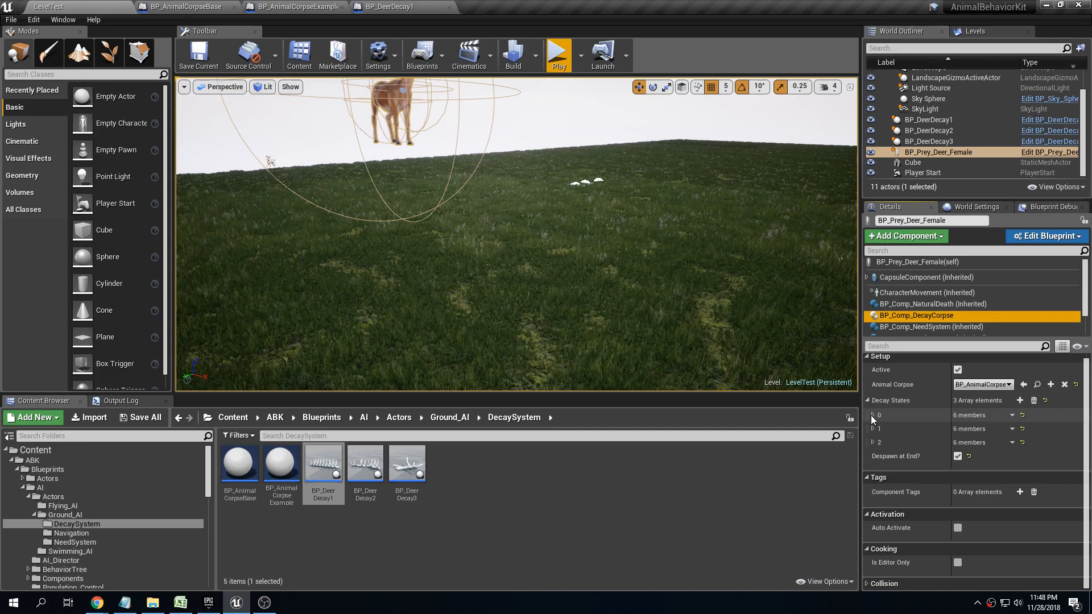
- Review how the events in BP_AnimalCorpseExample's event graph feed their Print String nodes
left_click(302, 6)
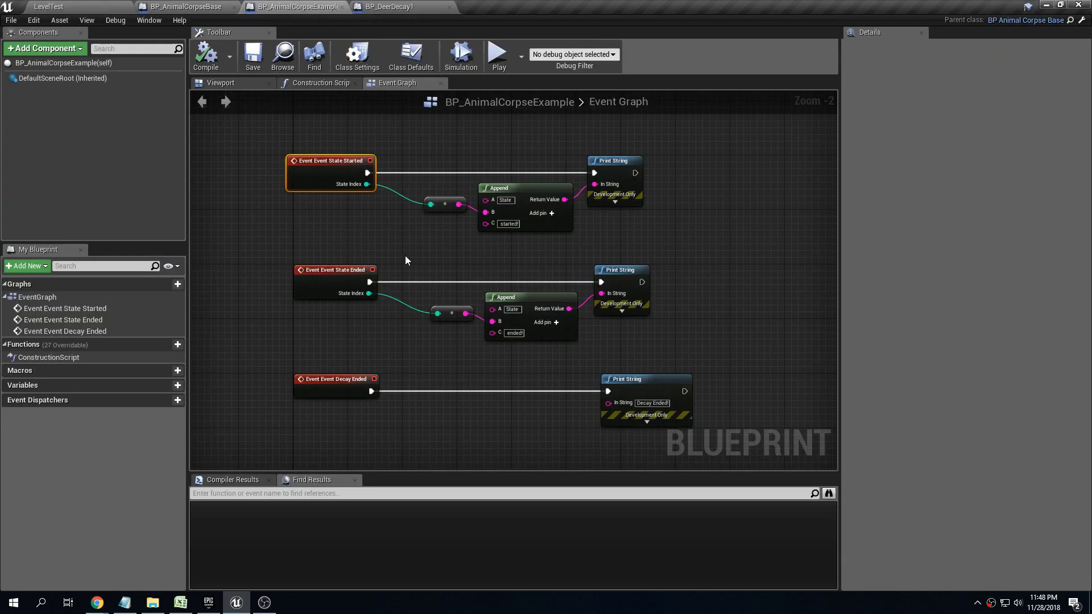
right_click_drag(408, 244, 378, 209)
right_click_drag(341, 175, 353, 226)
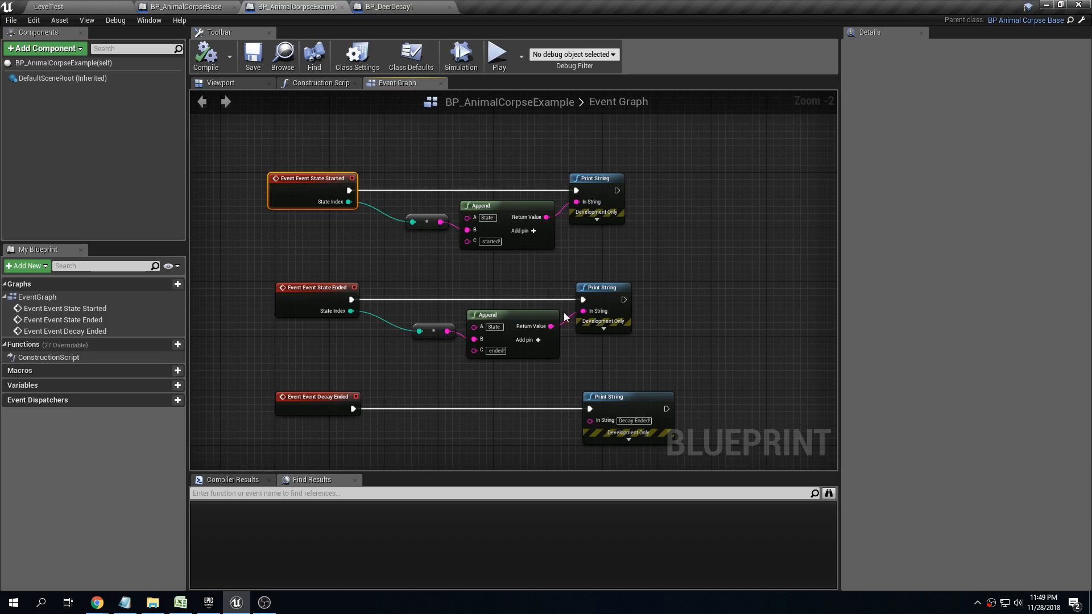
- Go back to LevelTest and expand decay state 0 to check its transition particle system
left_click(129, 6)
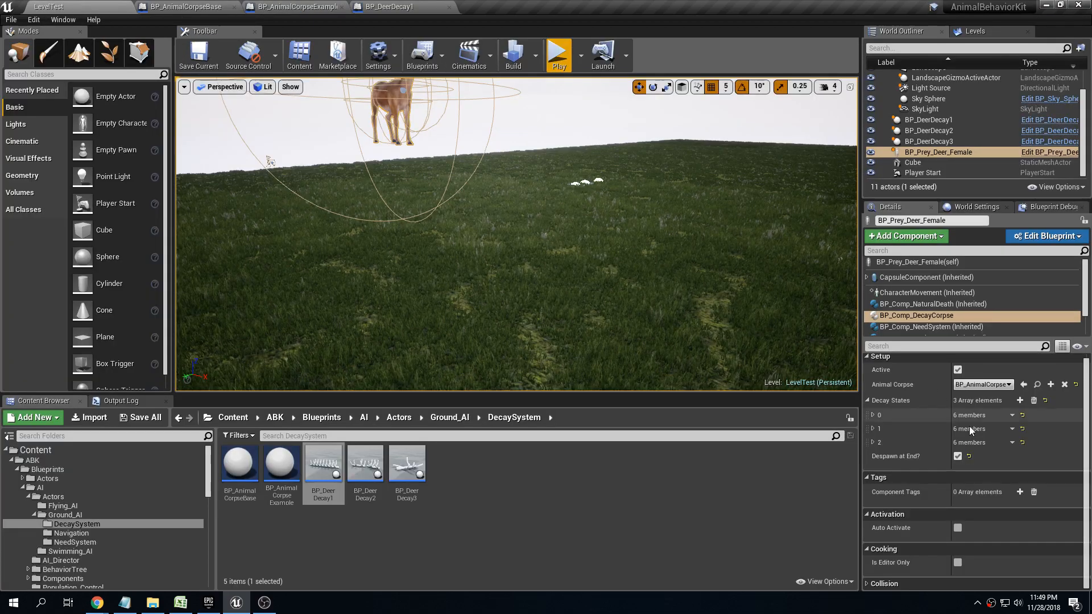
left_click(872, 416)
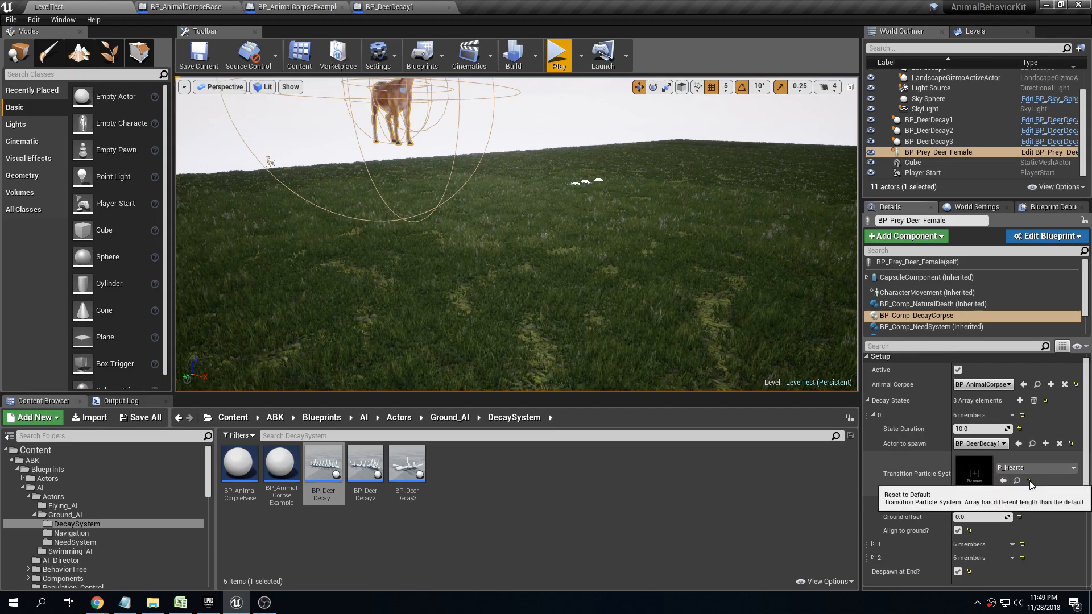
- Reset decay state 0's transition particle system to None, check decay states 1 and 0, and collapse them
left_click(1028, 480)
left_click(874, 420)
left_click(874, 429)
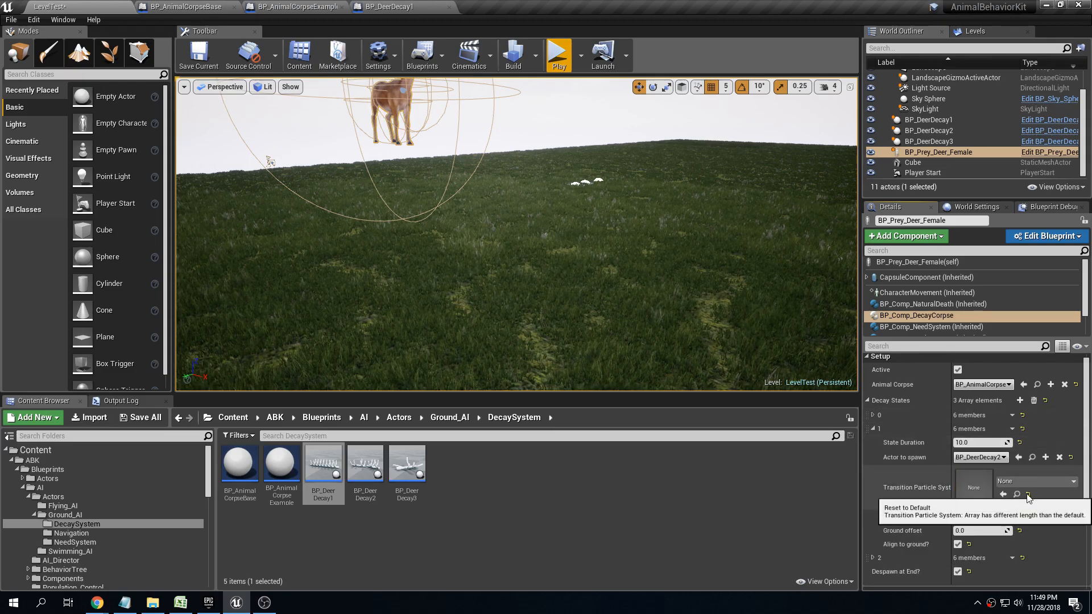
left_click(874, 429)
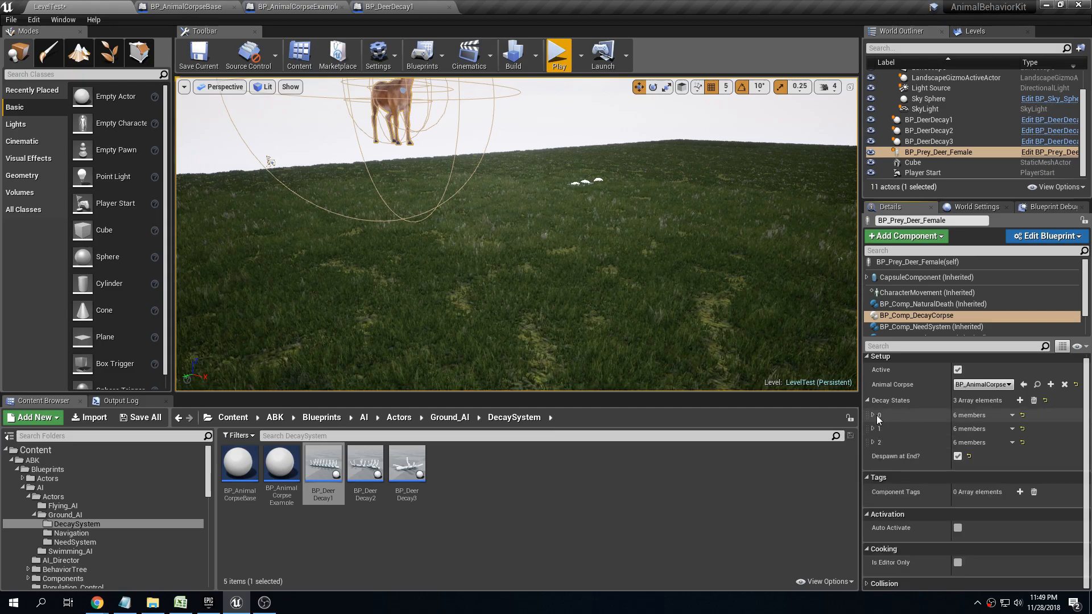
left_click(881, 416)
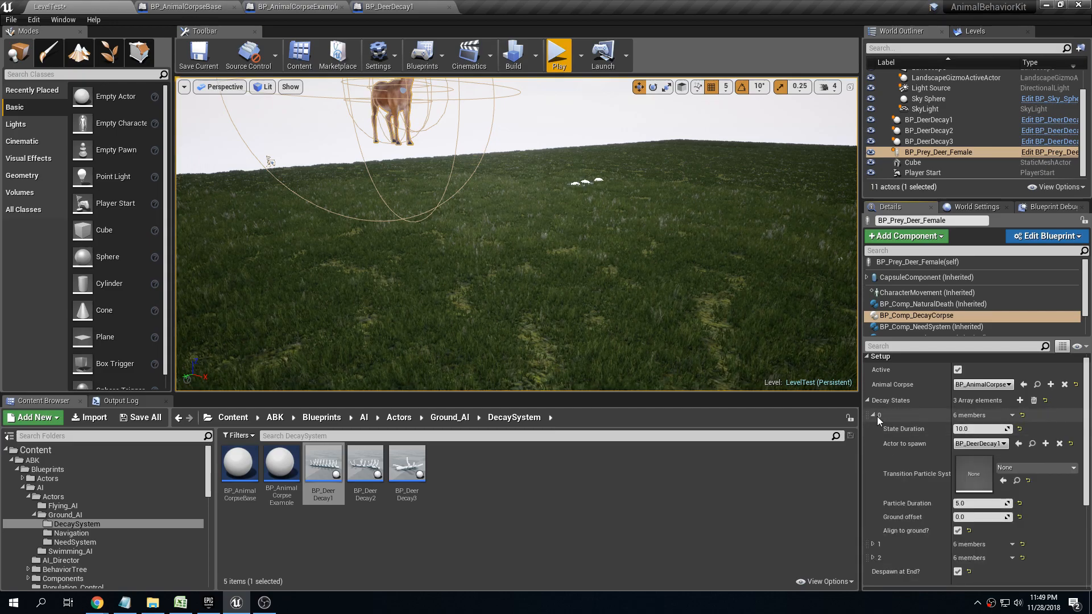
left_click(876, 416)
- Move the tilted orange Cube across the grass so that it sits beneath the female deer
right_click_drag(557, 91, 484, 97)
key("s")
left_click(349, 181)
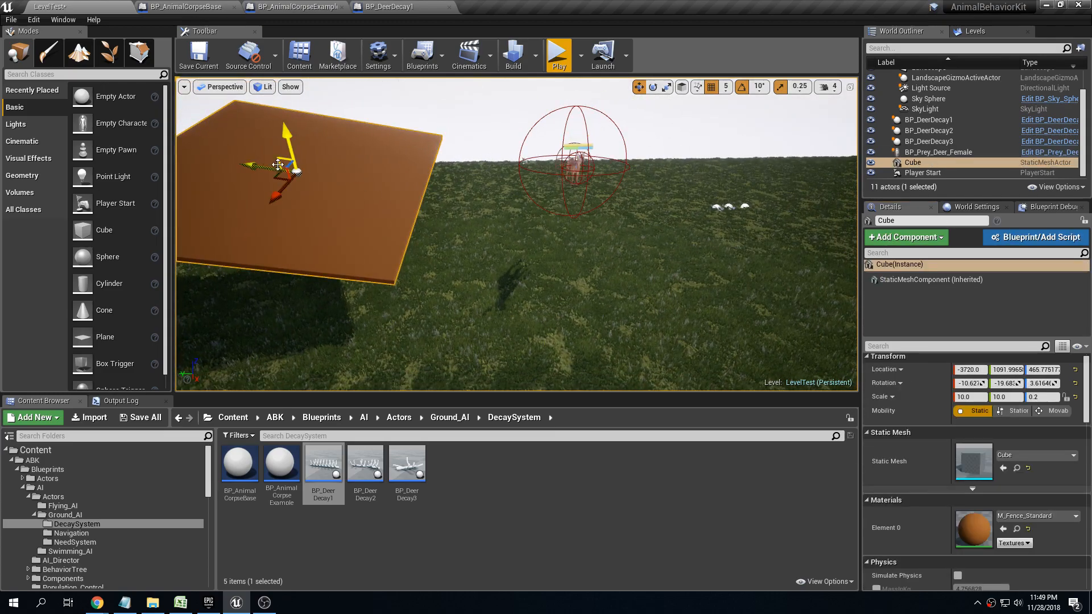
key("f")
left_click_drag(470, 208, 535, 216)
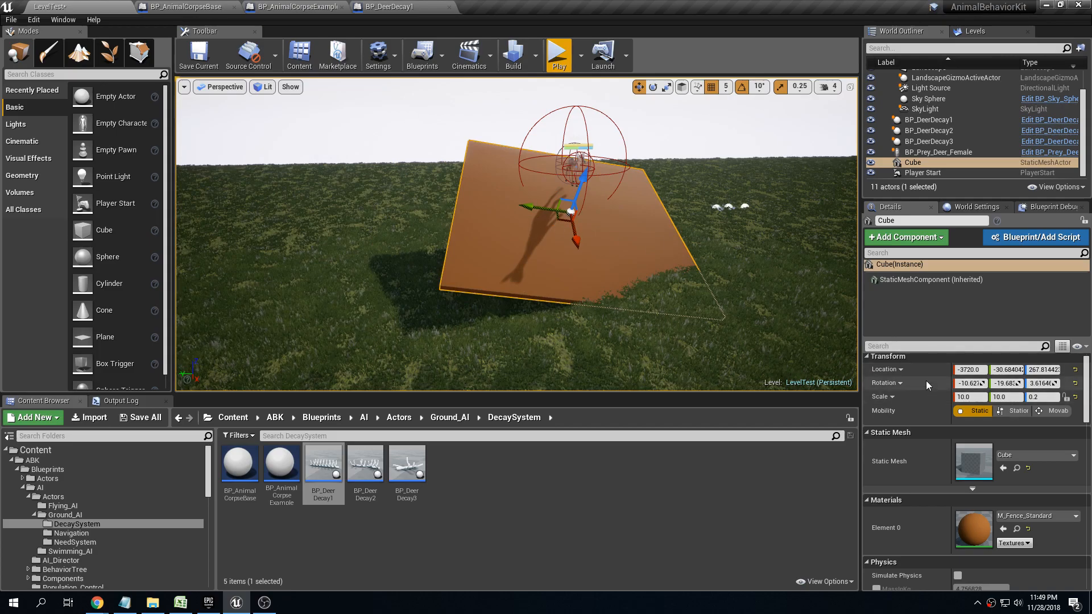
- Disable Despawn at End in the BP_Comp_DecayCorpse settings of BP_Prey_Deer_Female
left_click(574, 171)
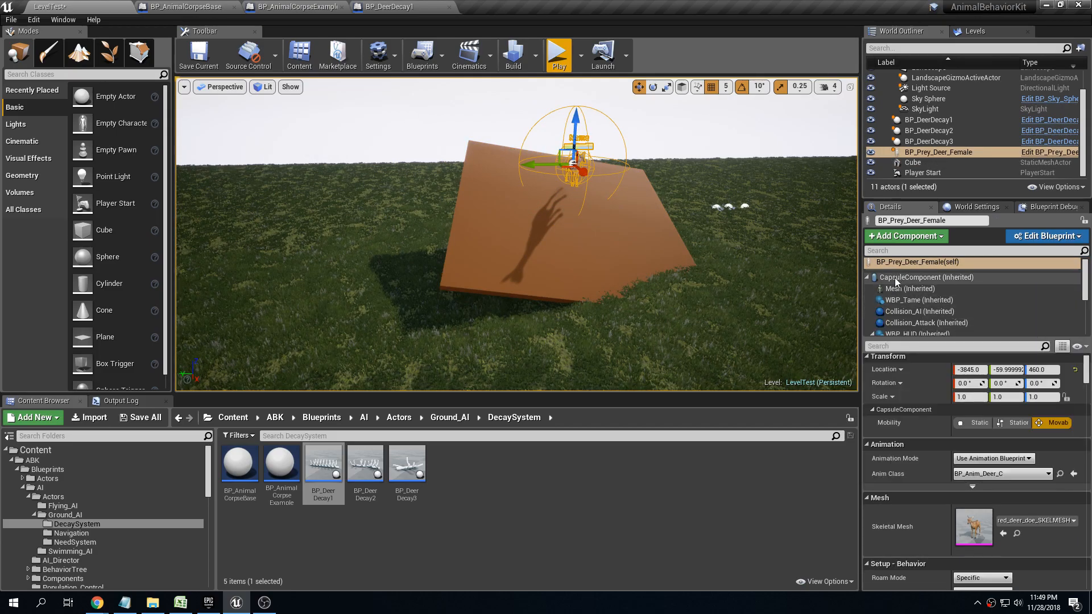
left_click(868, 278)
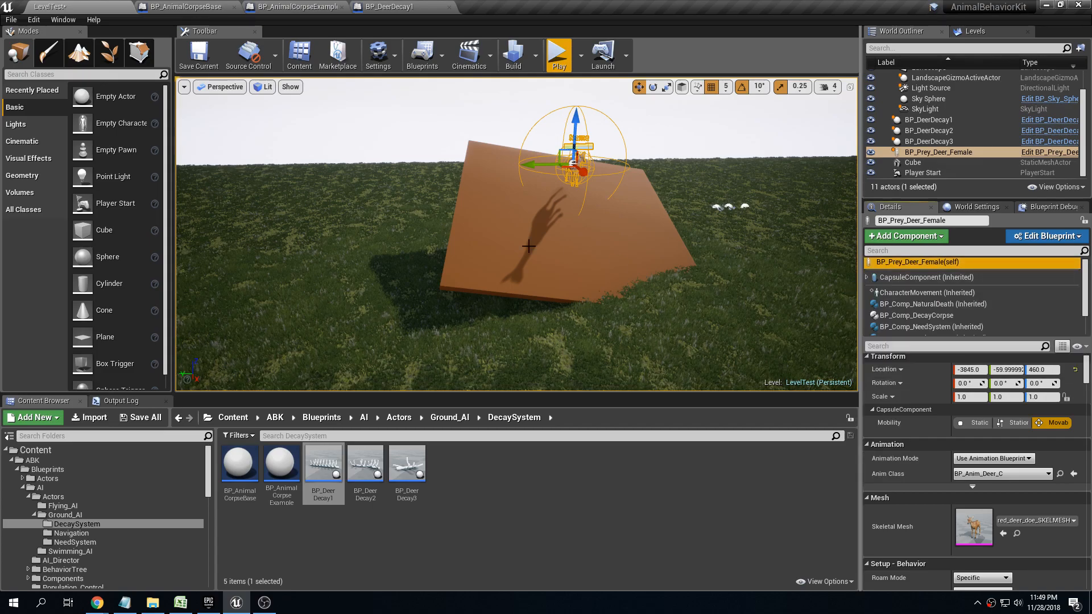
left_click(916, 317)
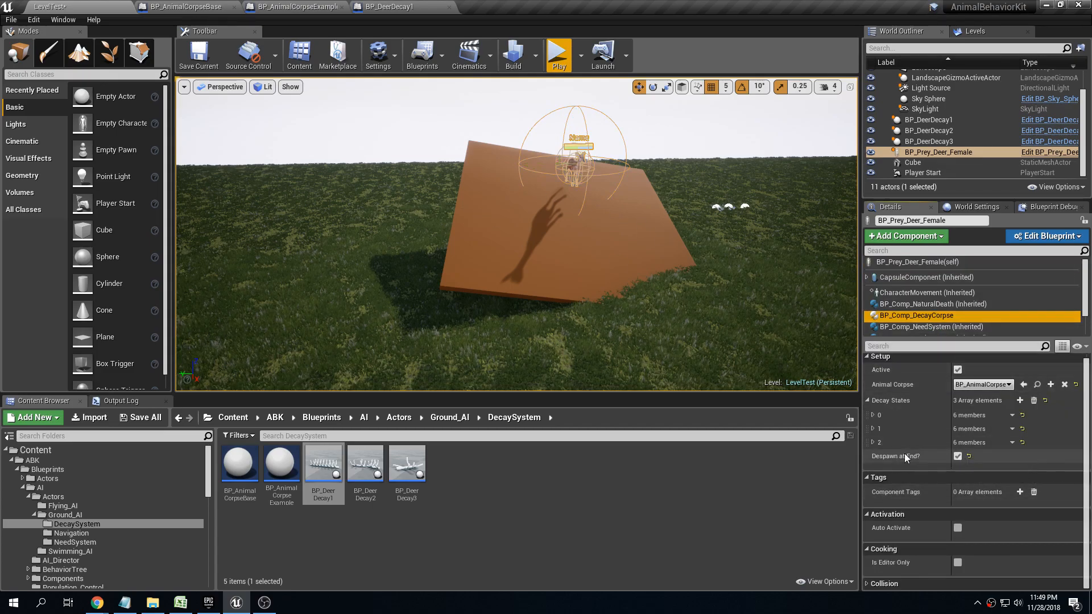
left_click(958, 456)
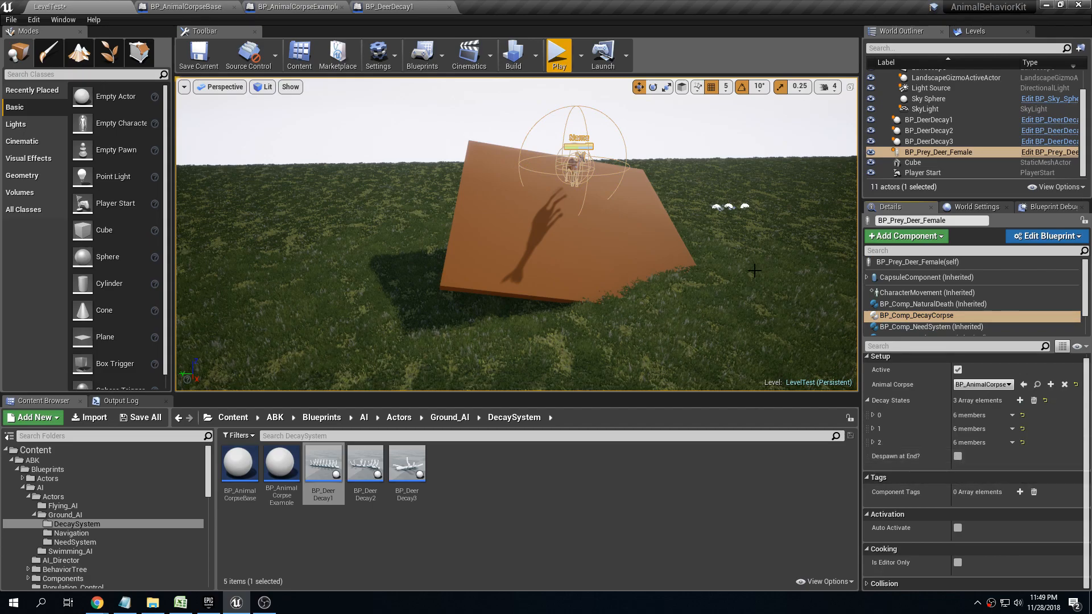
- Play-test the level, run up the tilted platform to the deer and shoot it
left_click(559, 54)
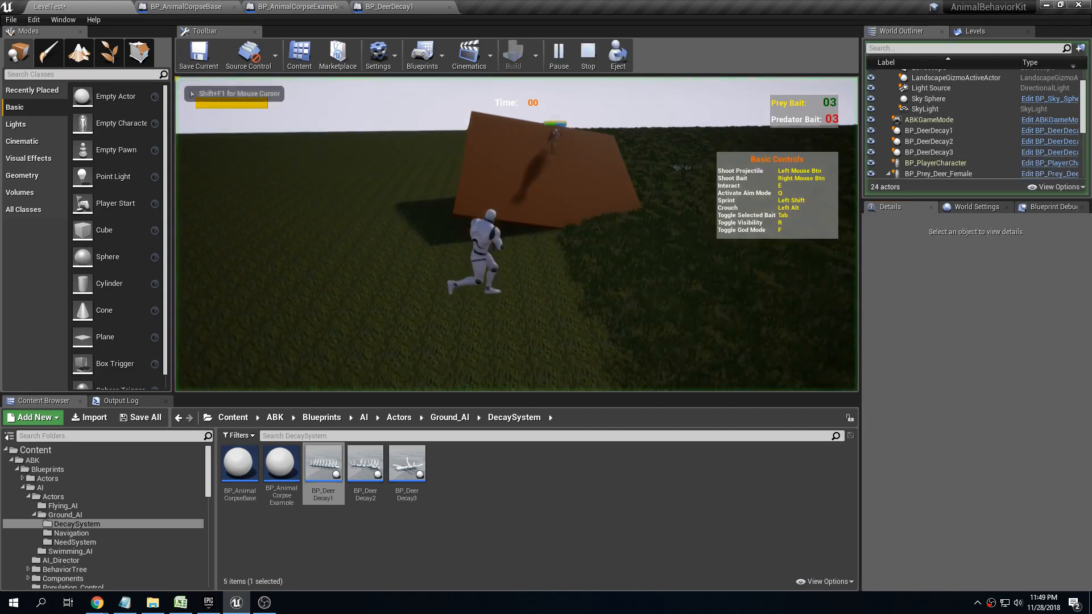
key("w")
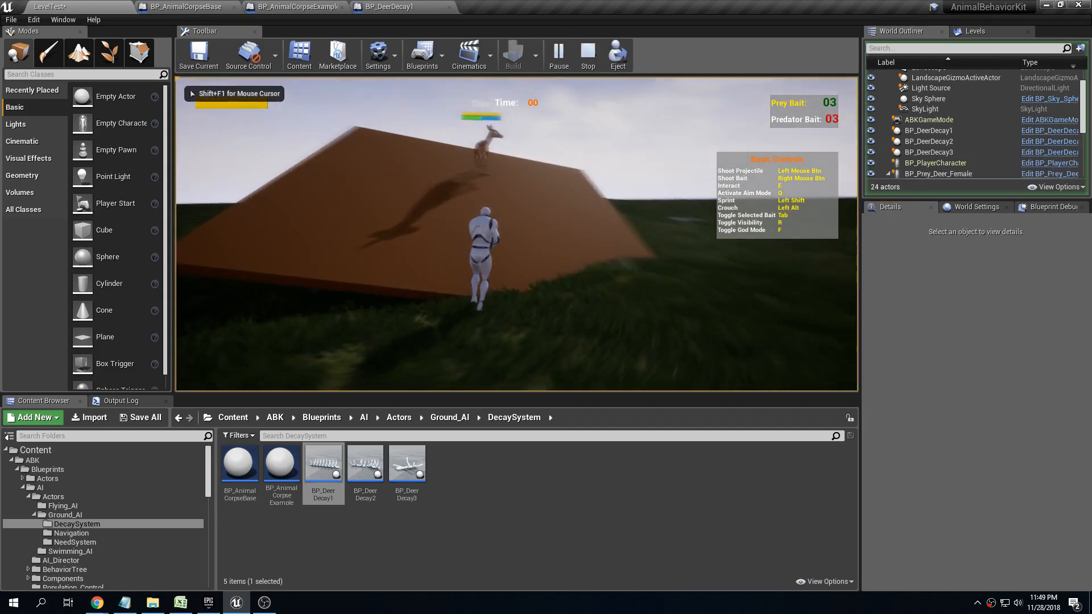
key("w")
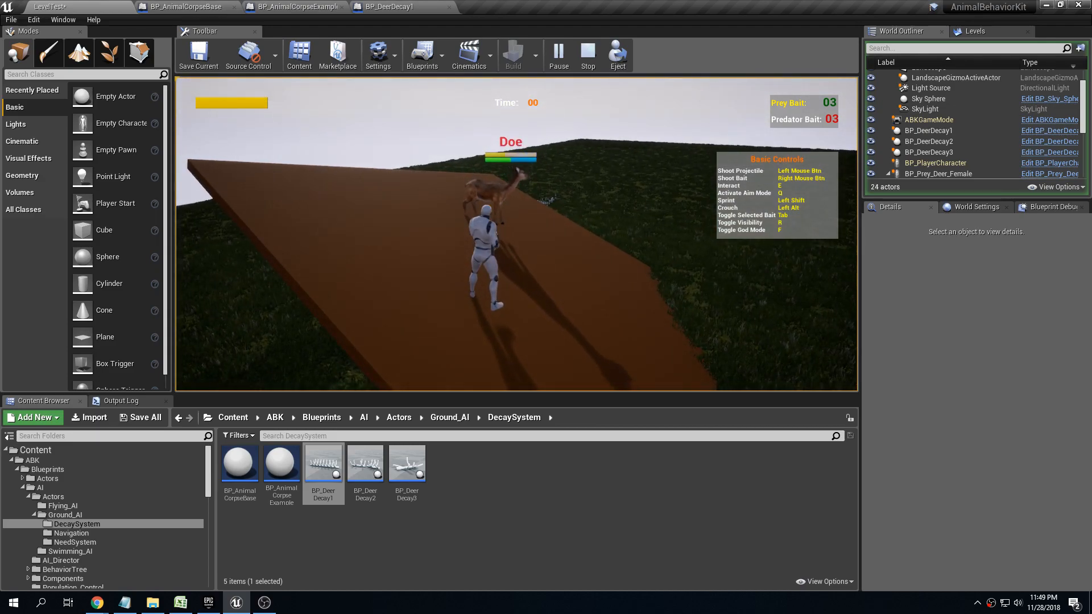
left_click(516, 234)
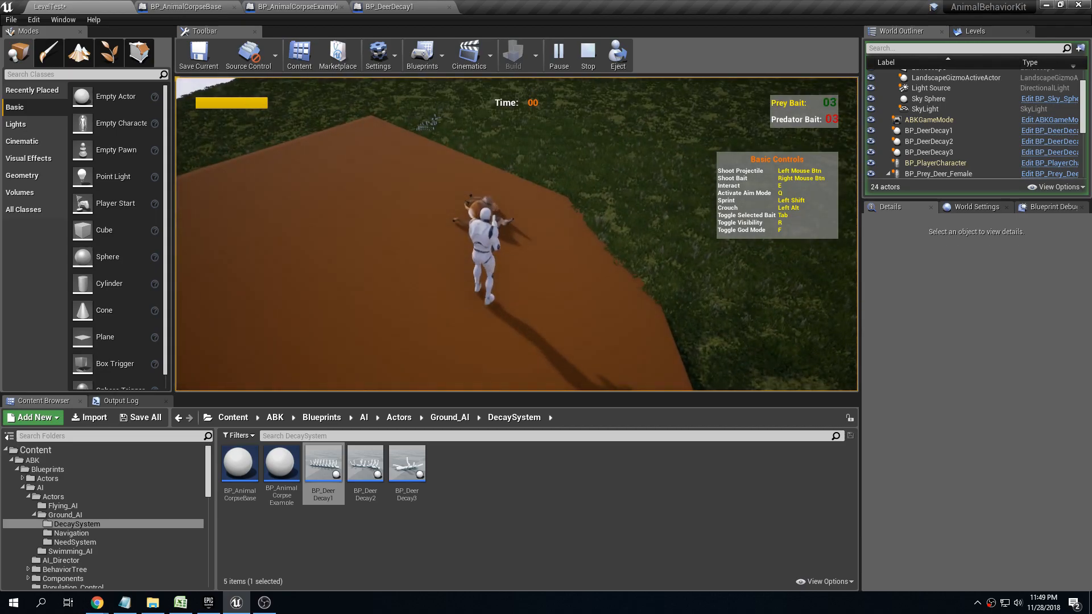
- Circle the deer's corpse on the slope and get a close view of its decay stages and ground alignment
key("s")
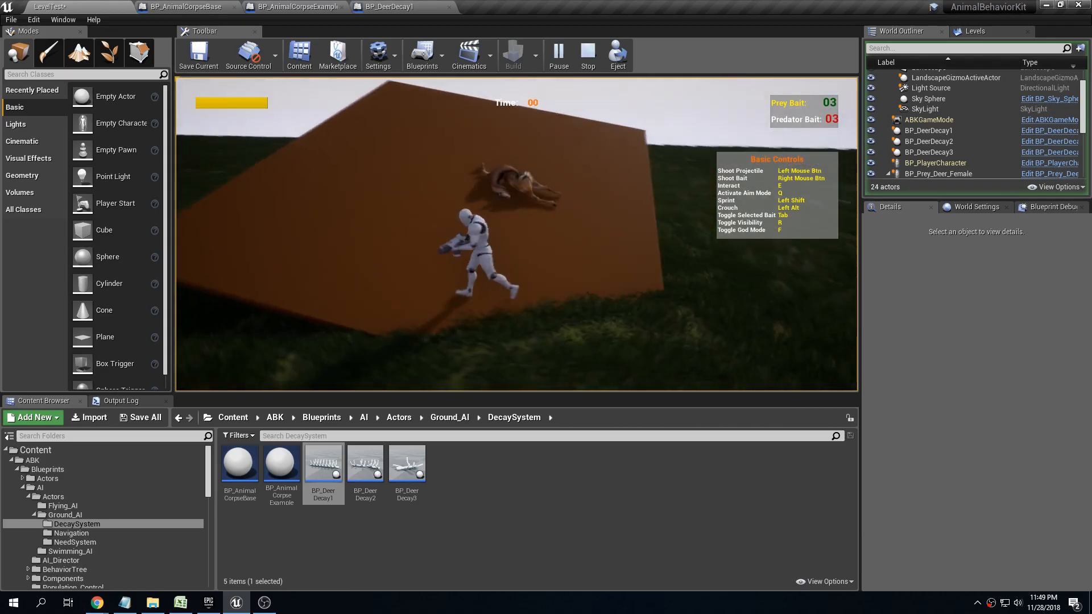
key("w")
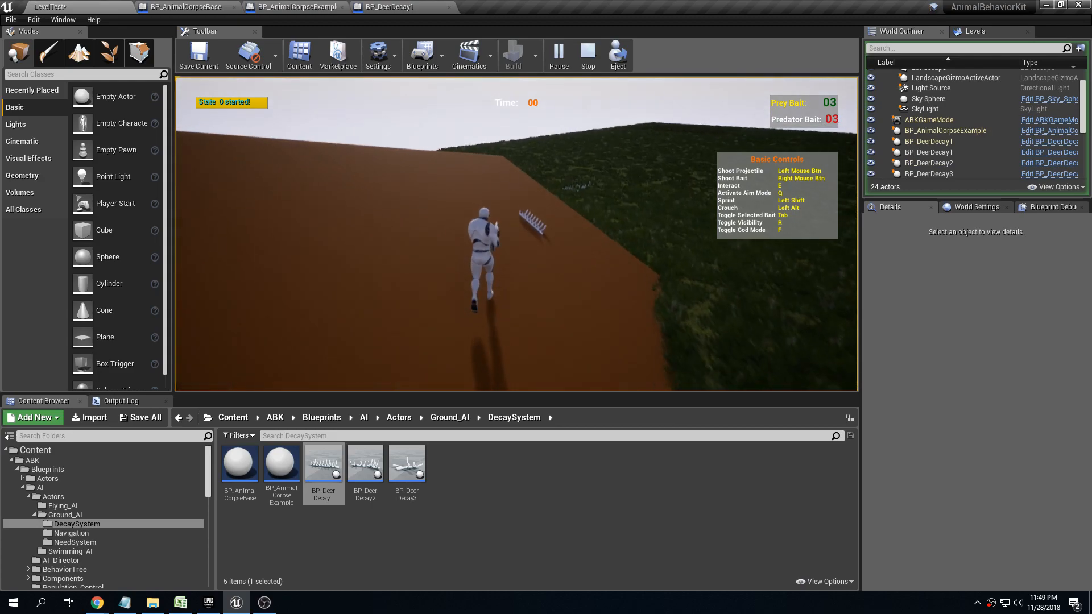
key("d")
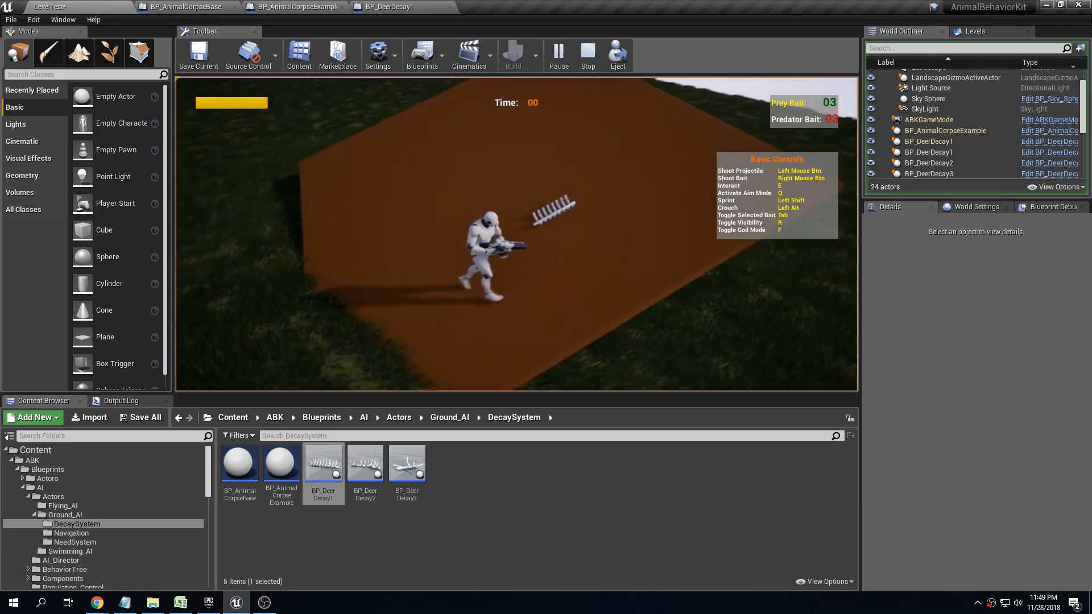
key("w")
scroll(516, 234, "up", 3)
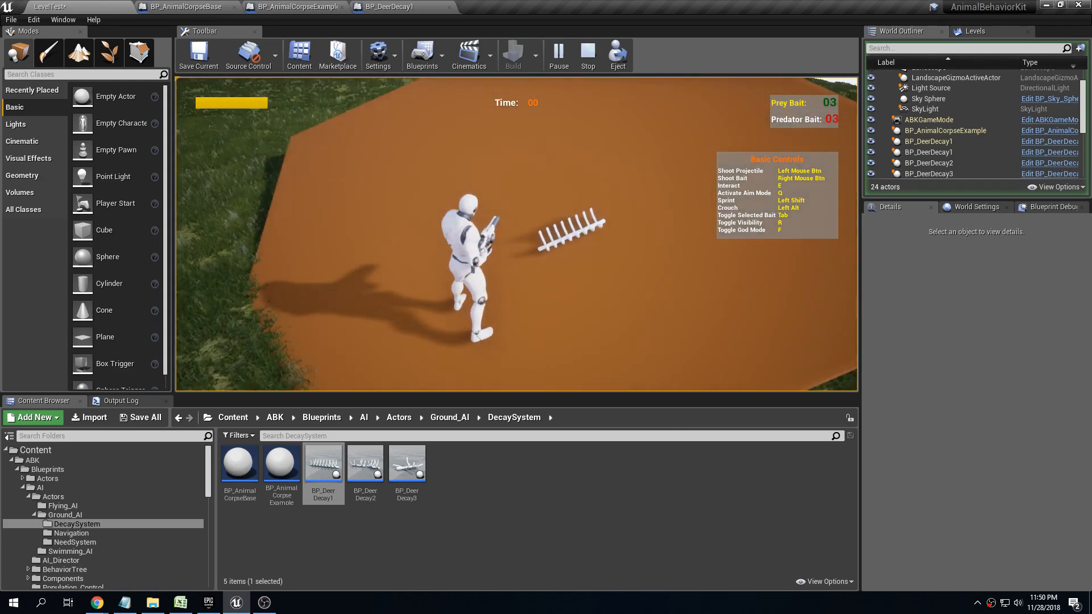
key("a")
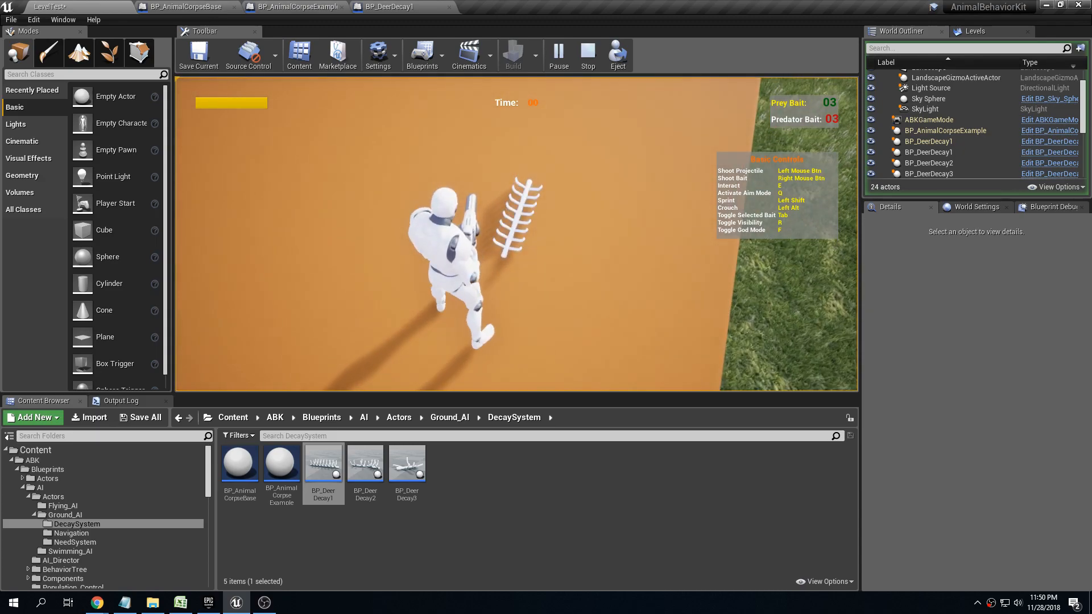
key("a")
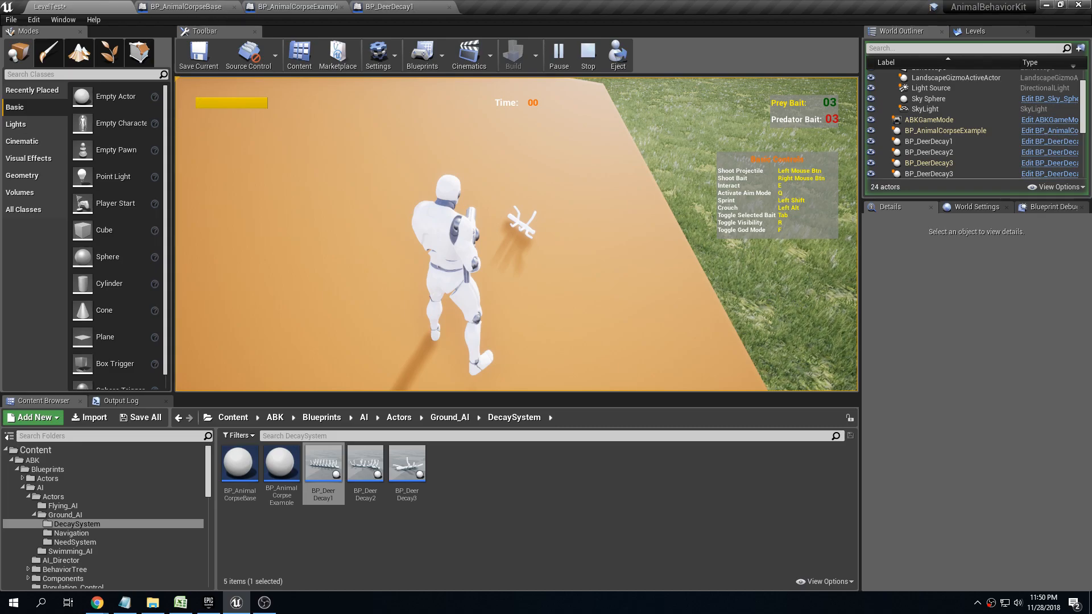
- Run around the last bone remains on the tilted platform to inspect how they lie on the slope
key("w")
key("s")
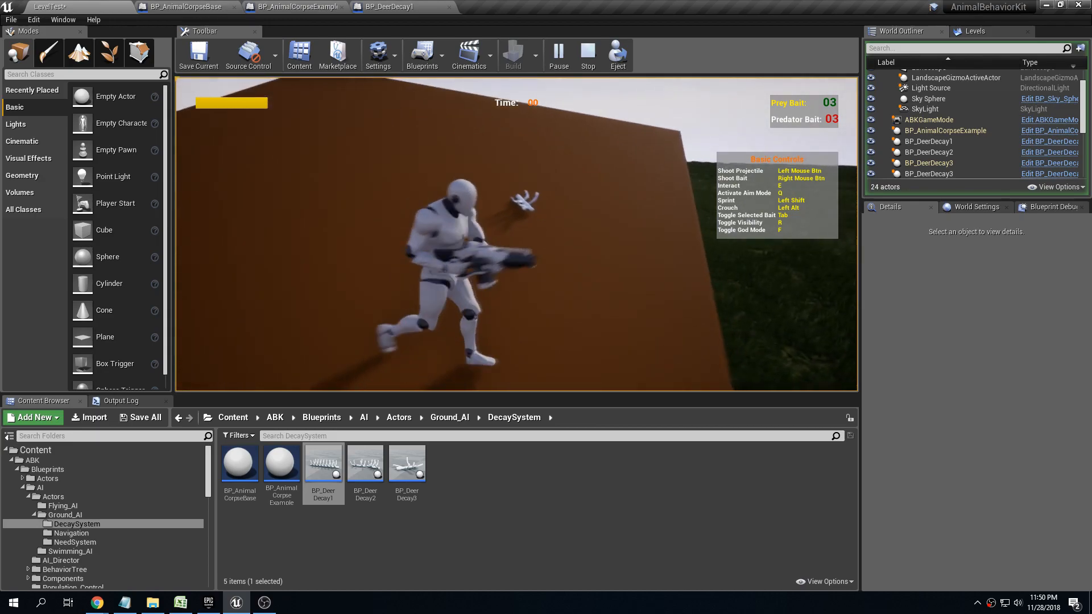
key("w")
key("s")
key("d")
key("a")
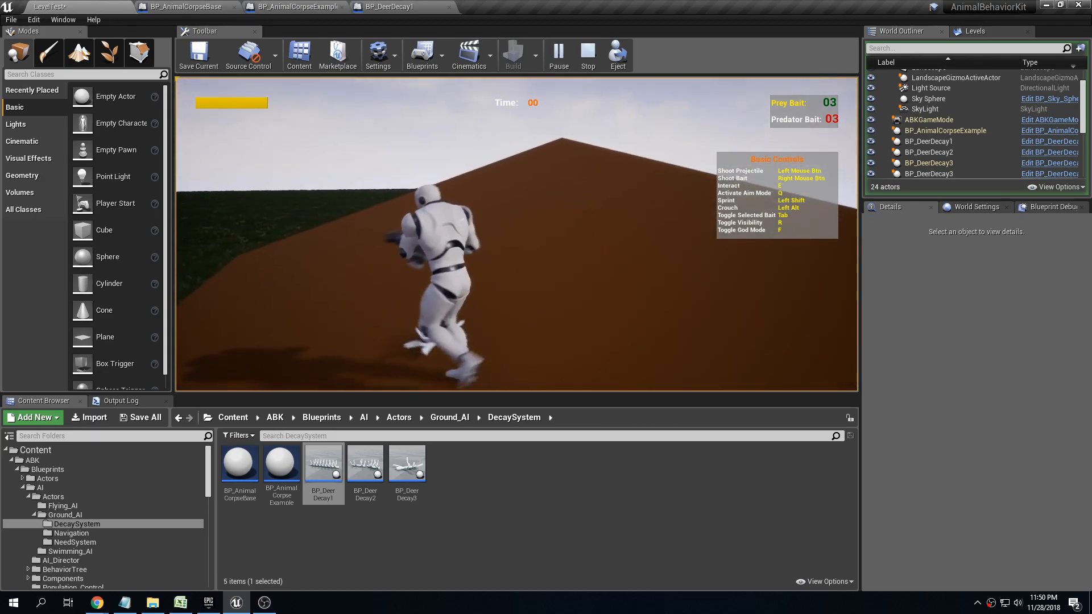
key("w")
key("d")
key("w")
key("a")
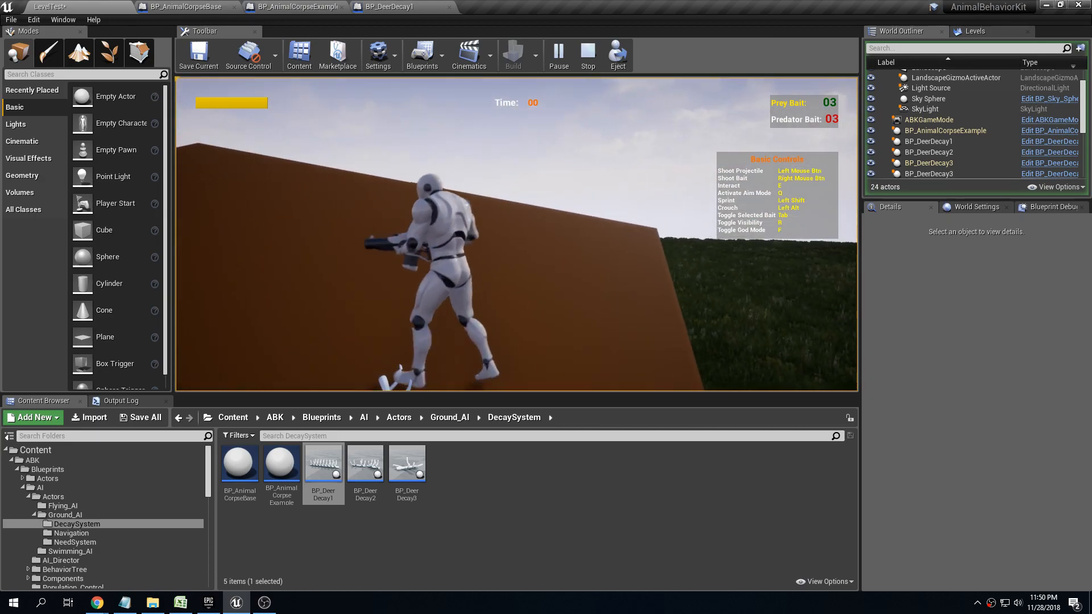
key("s")
key("a")
key("w")
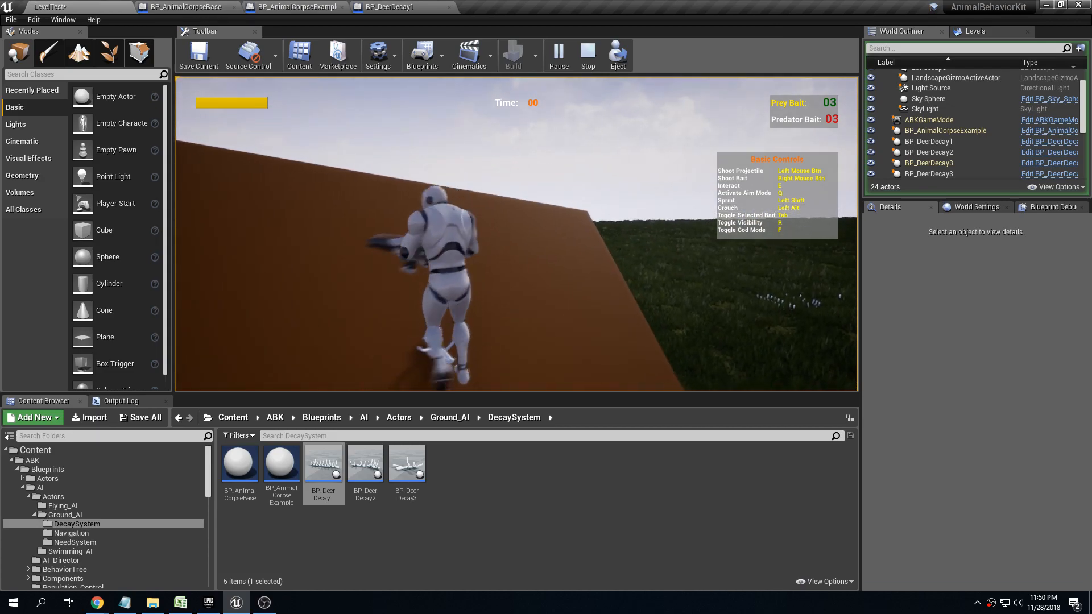
key("a")
key("s")
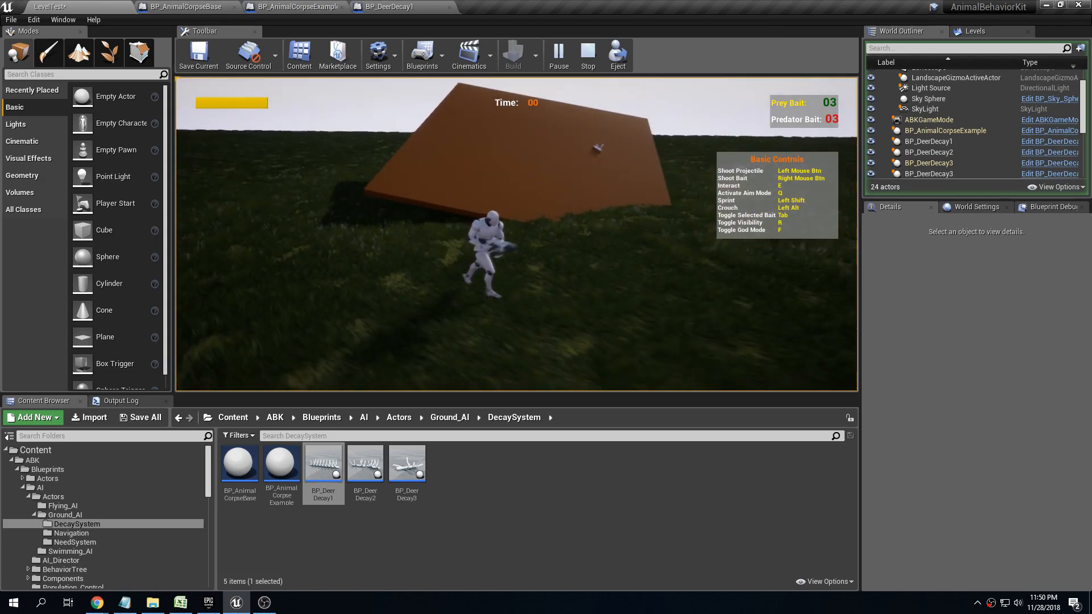
- Return to the platform to check whether the final remains persist without despawning, and end the play session
key("d")
key("w")
key("w")
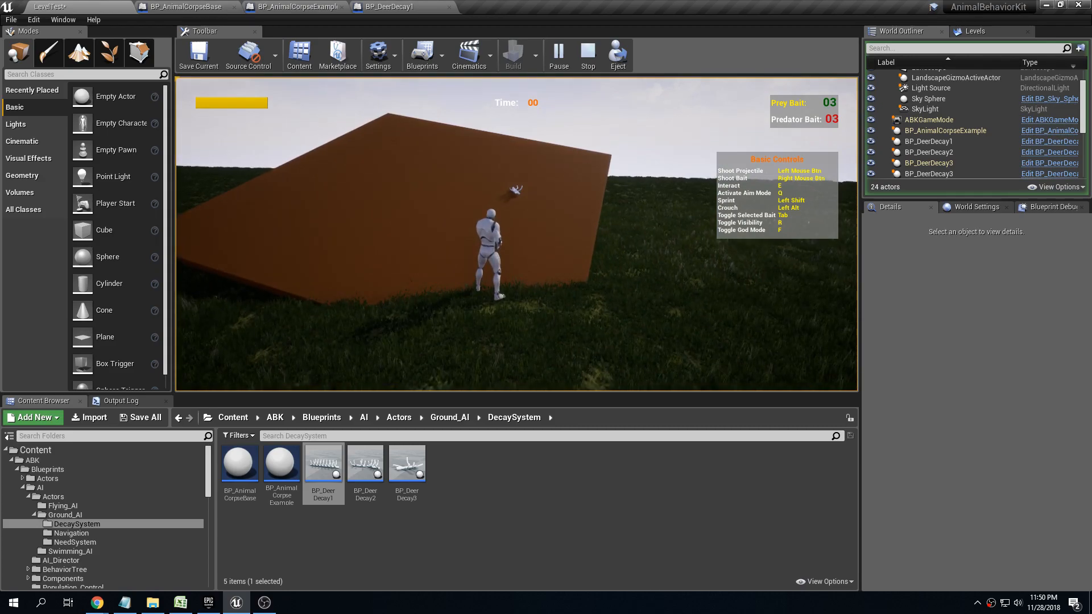
key("w")
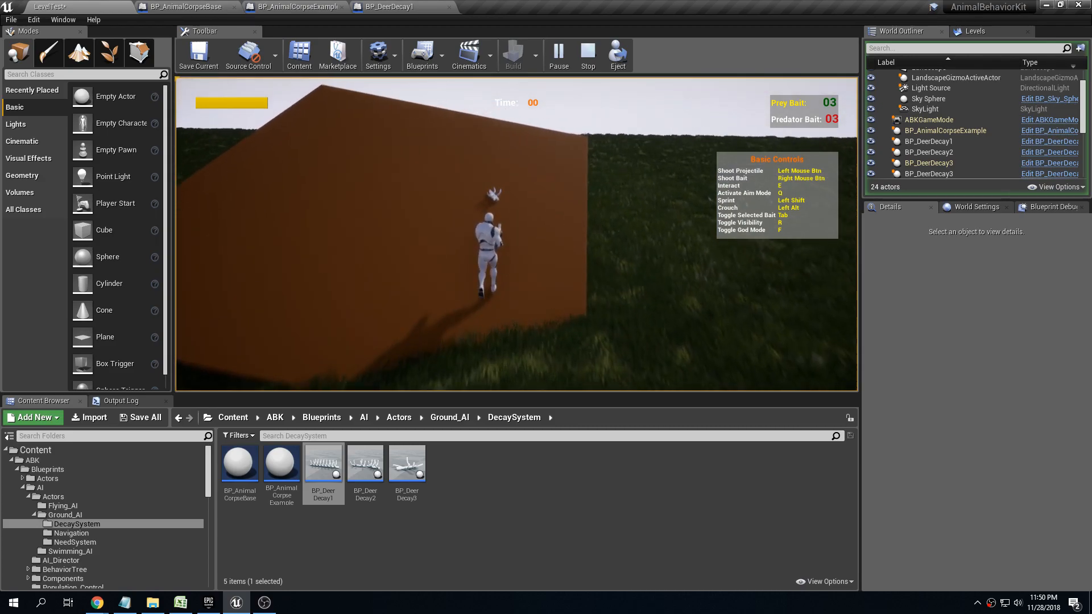
key("w")
key("d")
key("w")
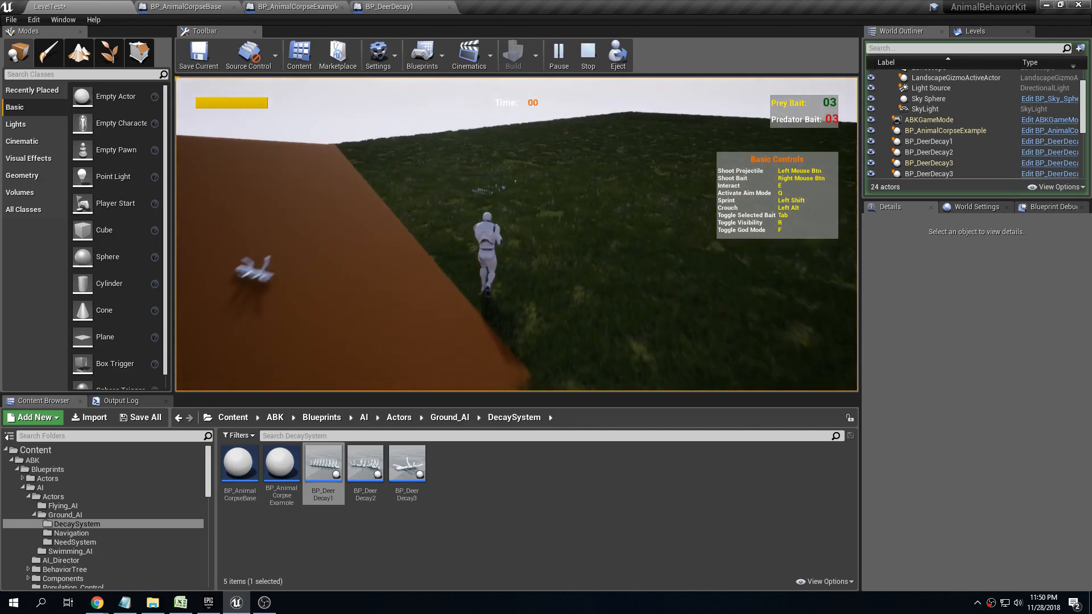
key("w")
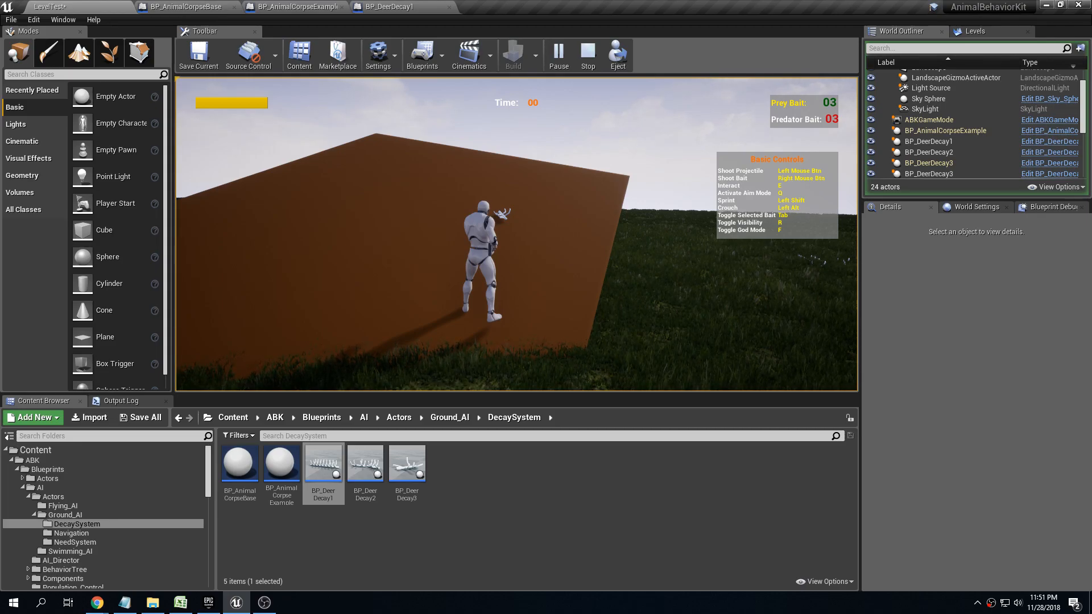
key("Escape")
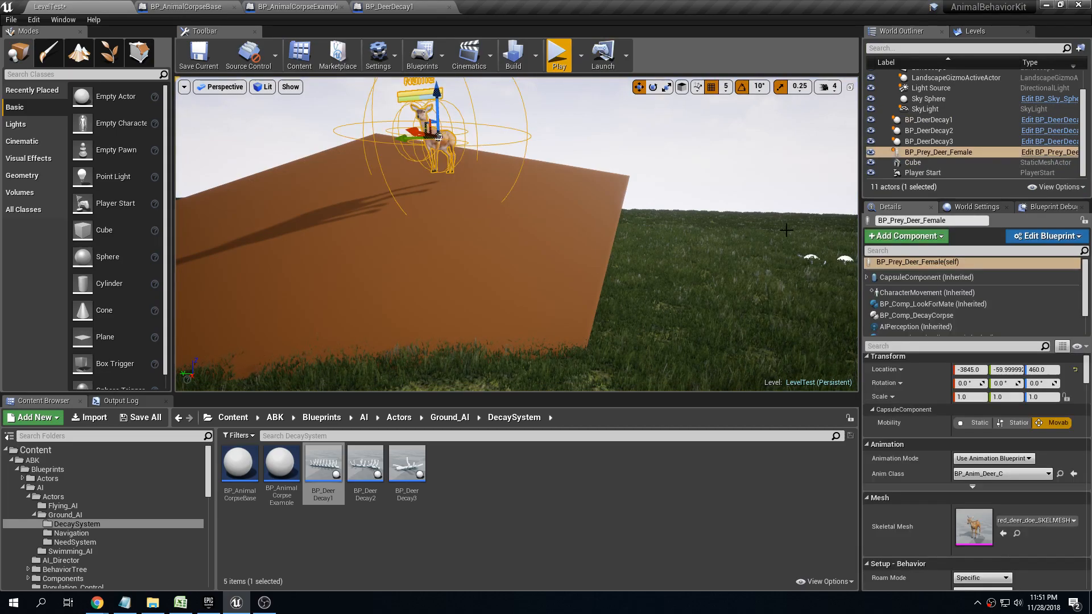
- Show the deer's BP_Comp_DecayCorpse settings and review the members of decay state 0 before collapsing it
left_click(880, 316)
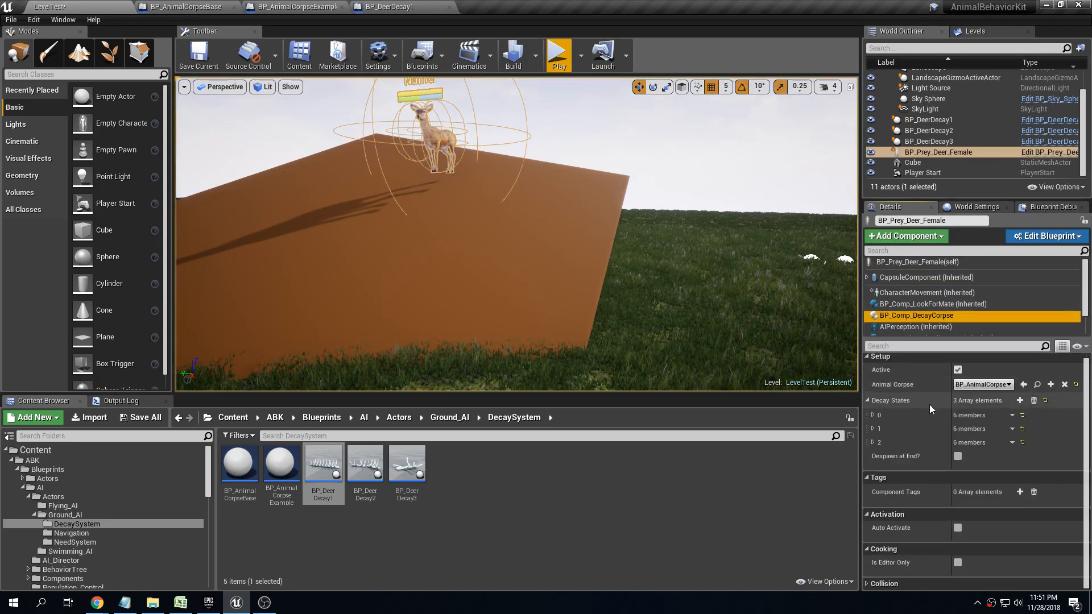
left_click(873, 415)
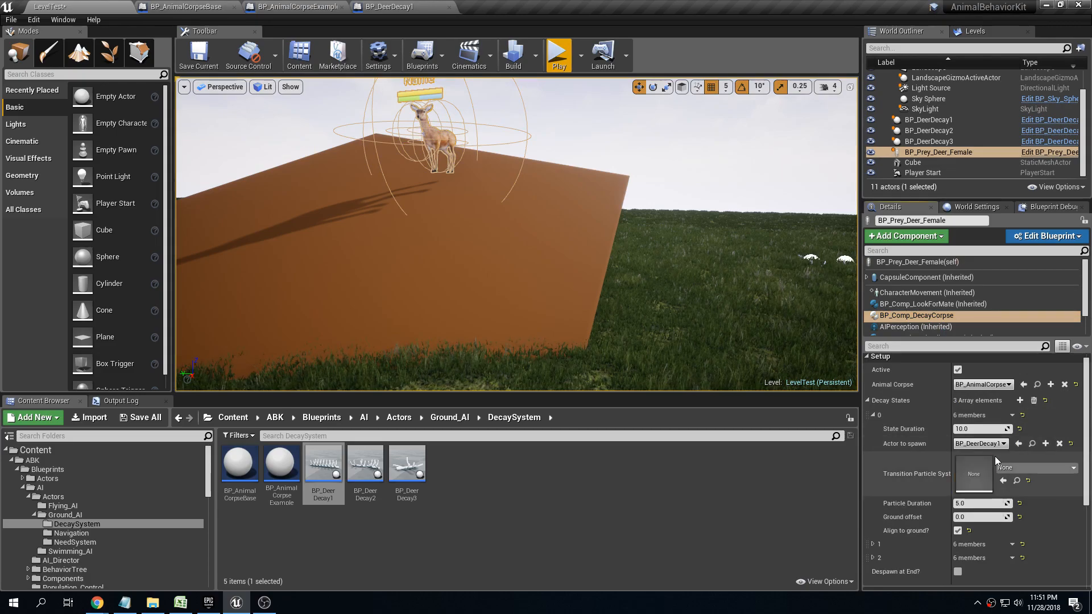
left_click(873, 414)
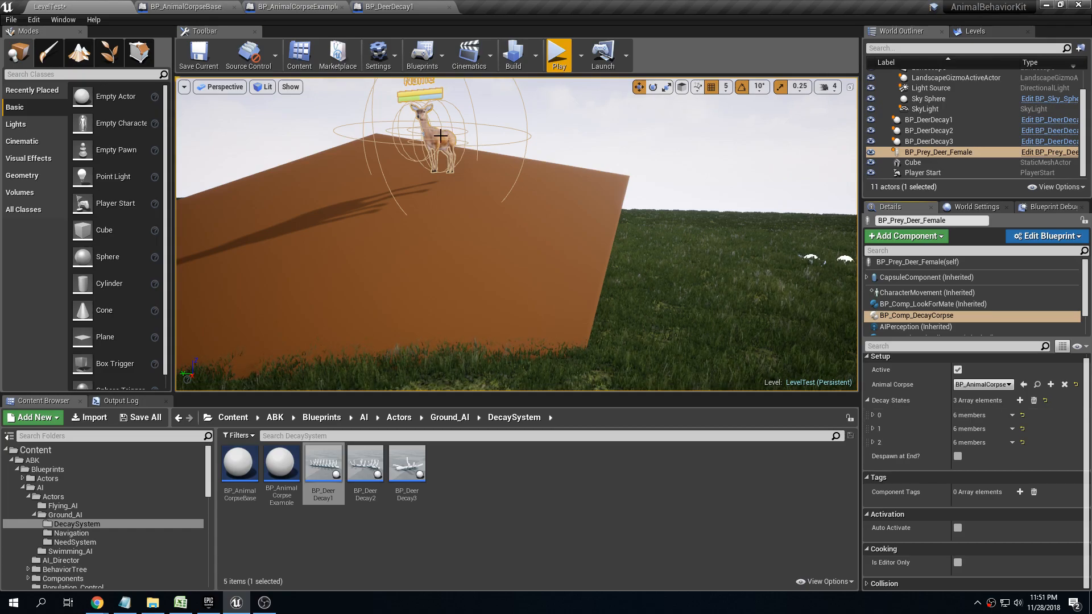
- Reselect BP_Comp_DecayCorpse, collapse its Decay States array, and view the deer on the platform
left_click(897, 306)
left_click(914, 316)
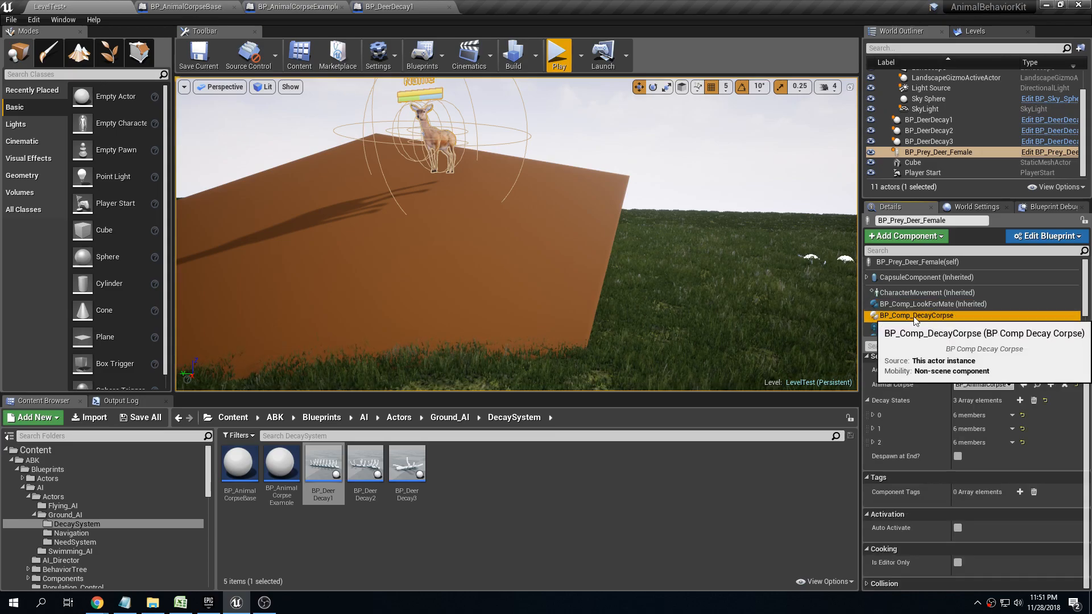
left_click(558, 466)
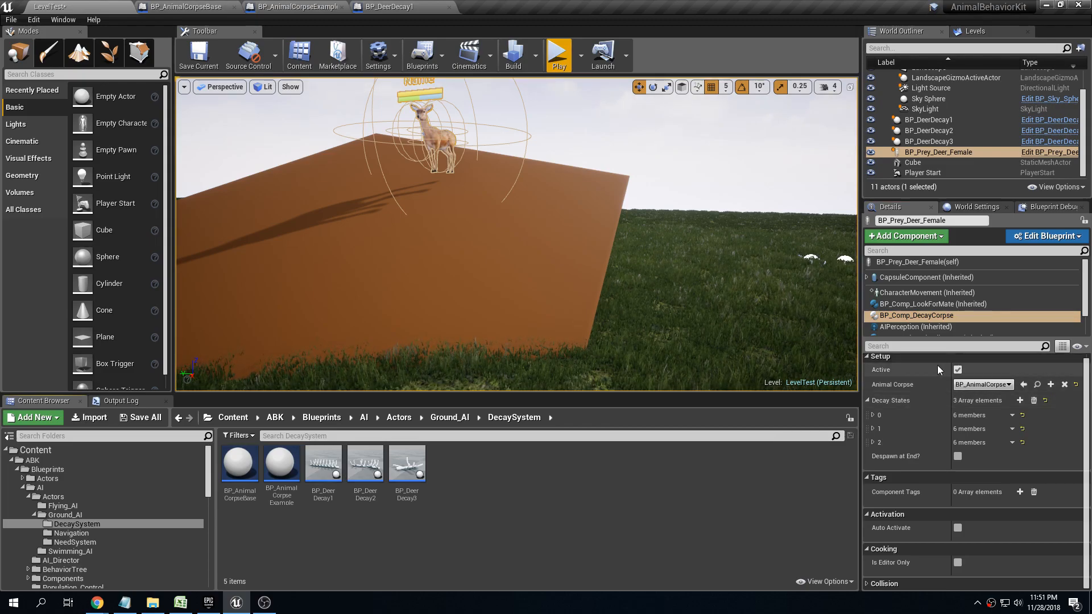
left_click(868, 400)
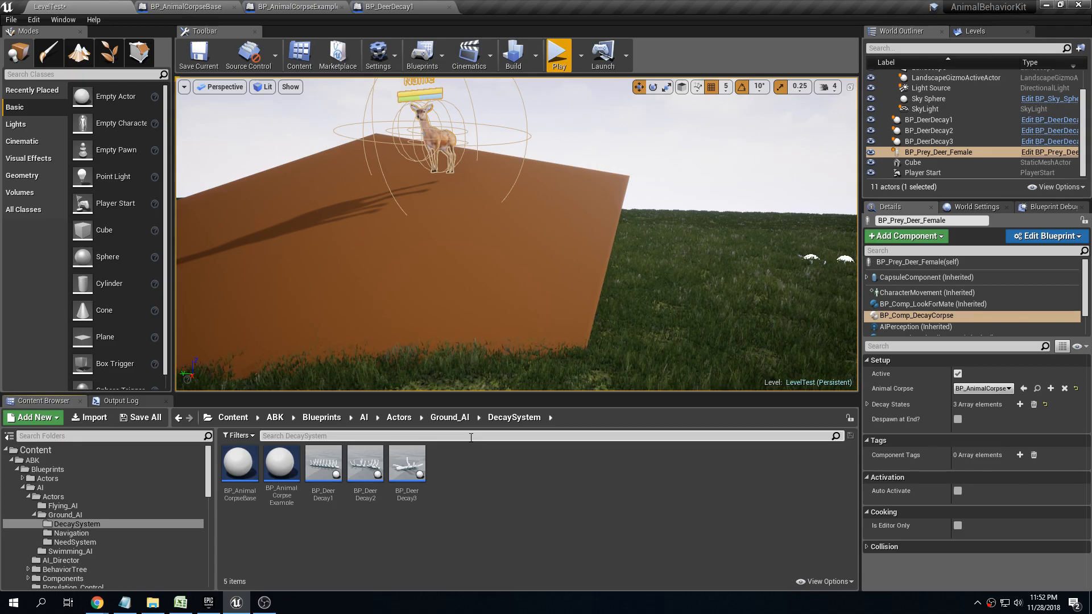
key("f")
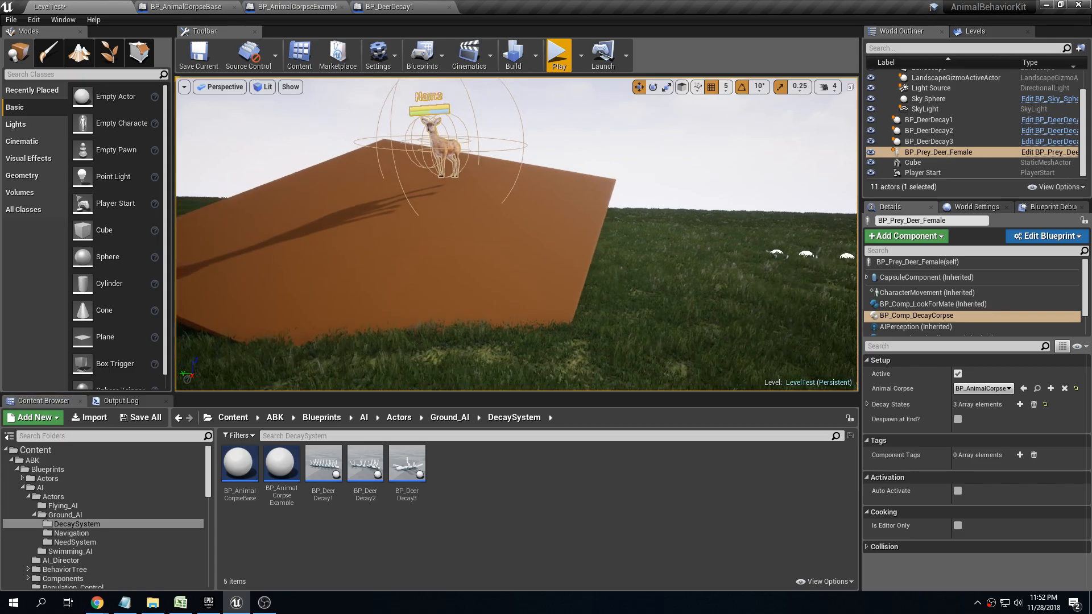
right_click_drag(598, 136, 598, 136)
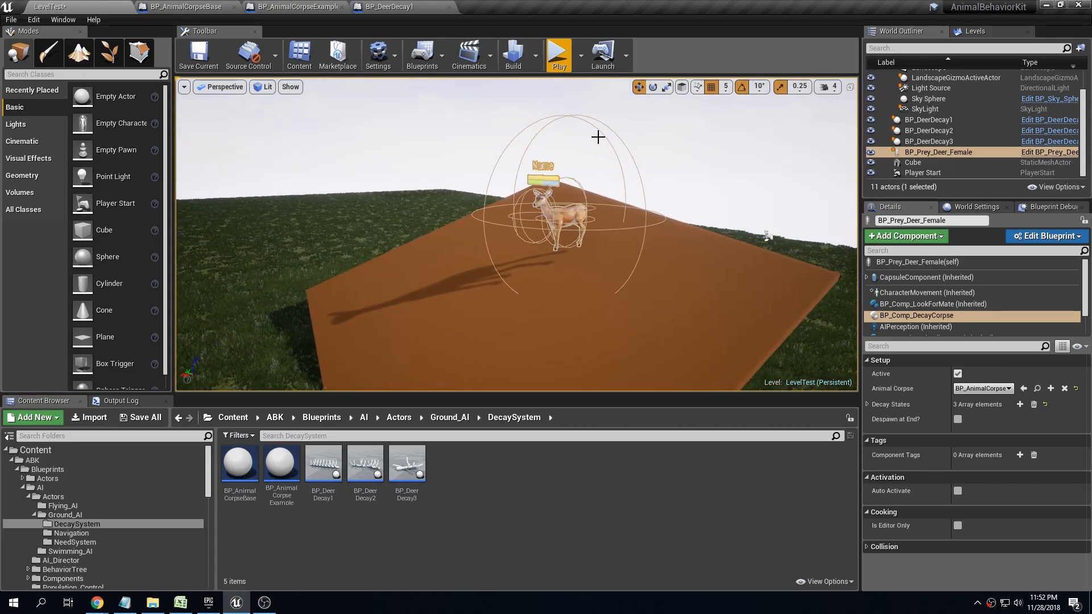